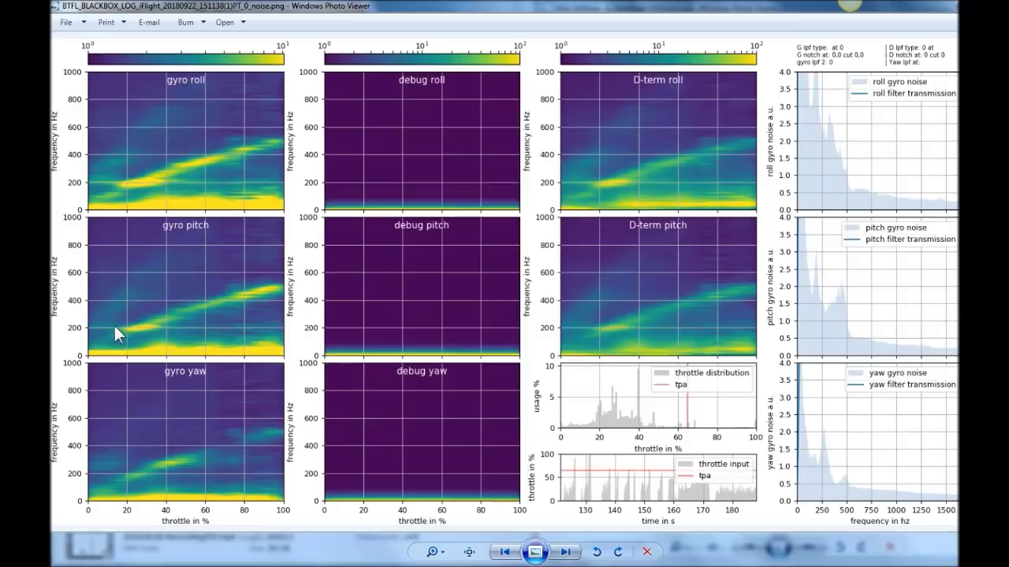
Step: Switch to Blackbox Explorer with the iFlight 20180901_093327 log and examine the motor traces between about 01:50 and 01:53
click(447, 347)
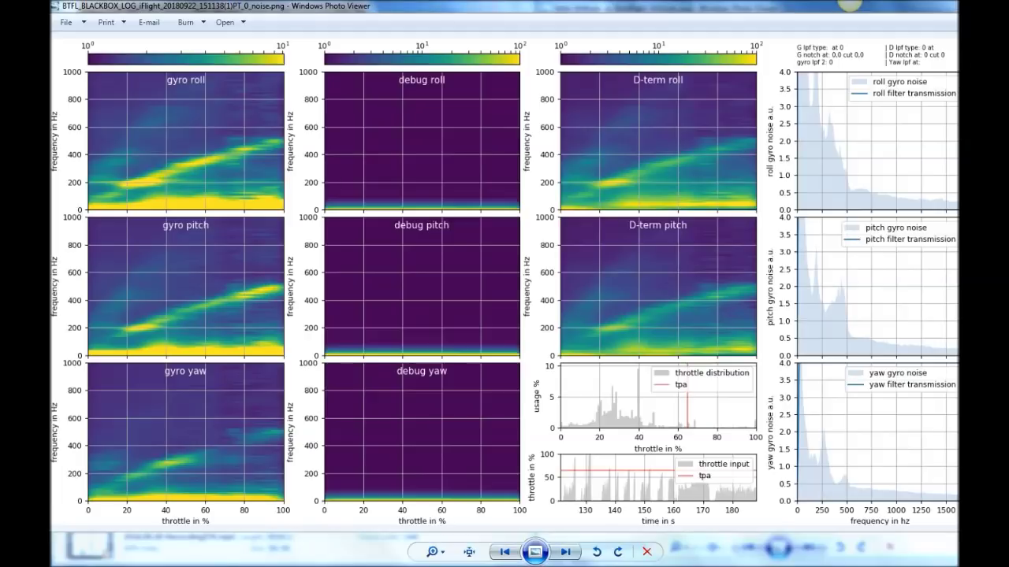
click(934, 135)
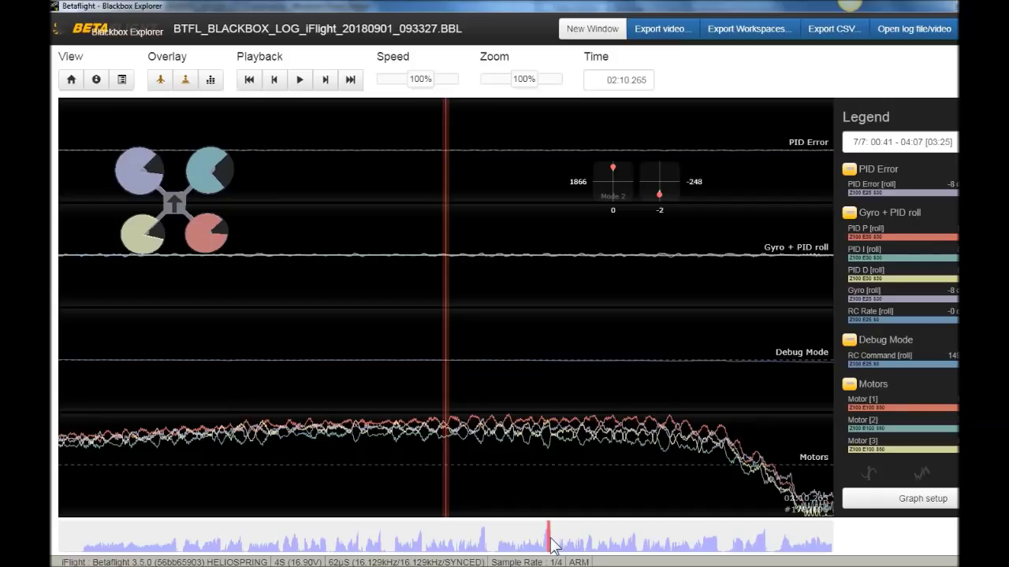
click(480, 545)
click(482, 545)
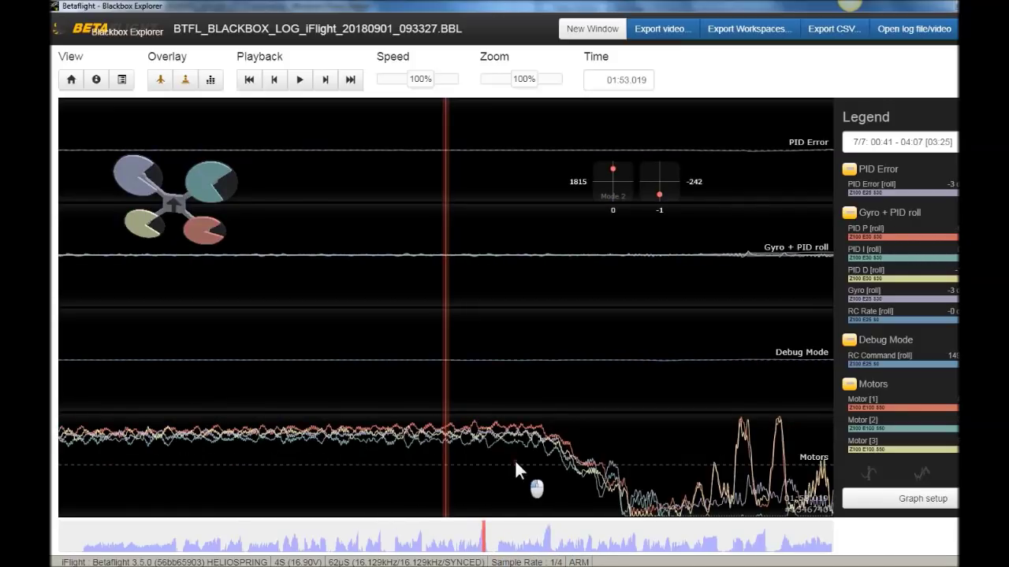
drag(515, 459, 559, 484)
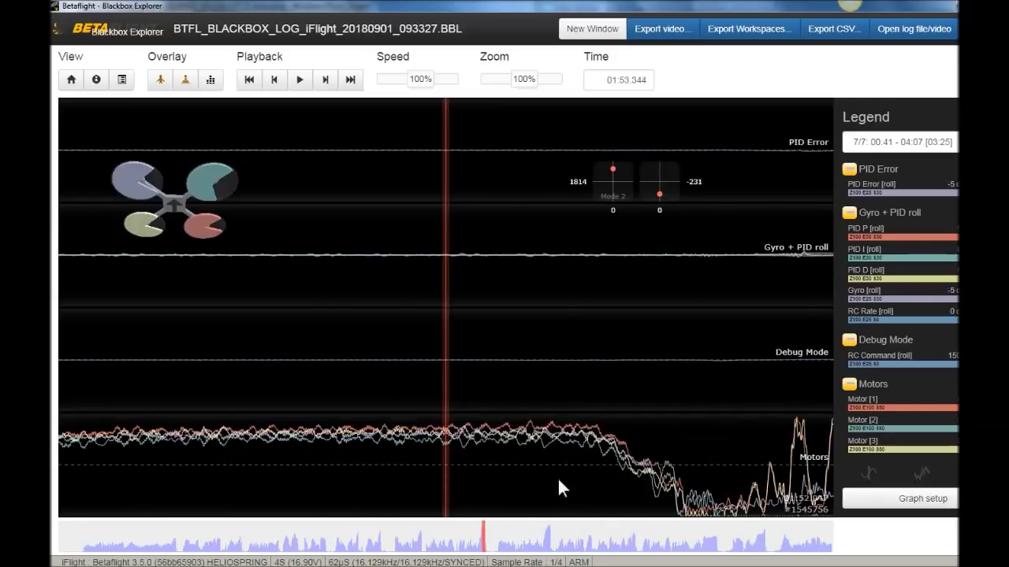
click(479, 538)
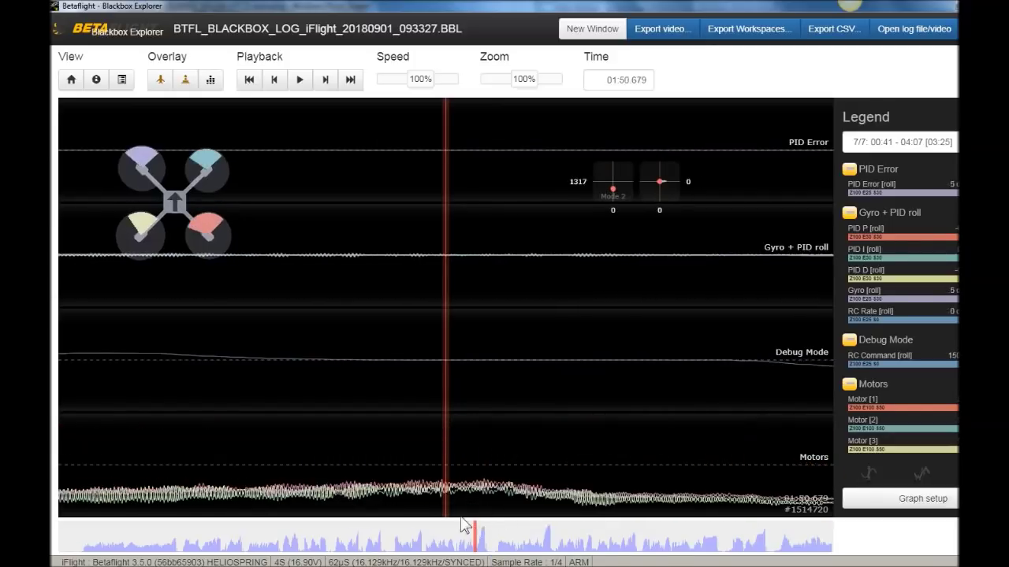
drag(423, 512, 450, 491)
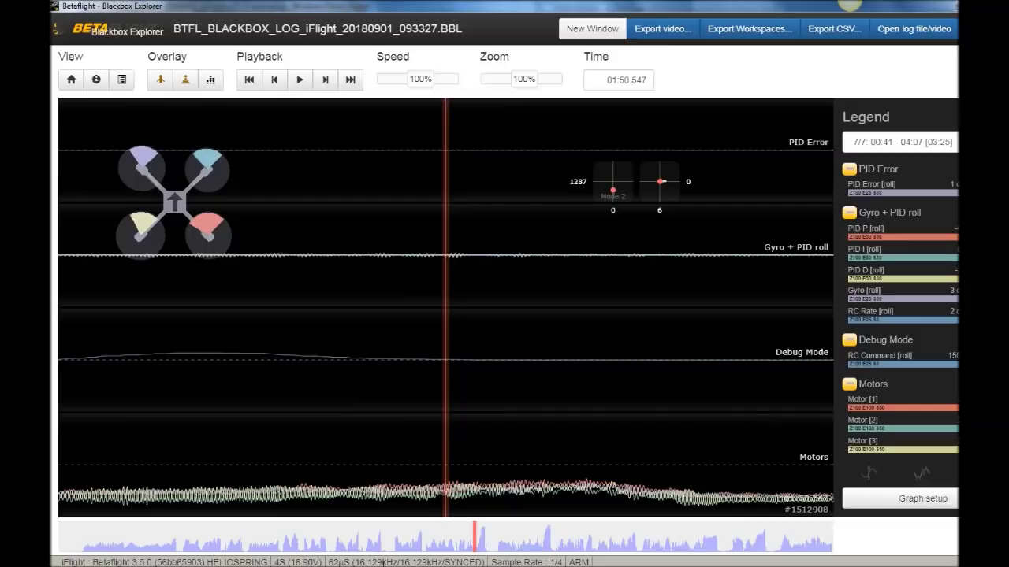
Step: Examine the motor traces during the throttle rise near 01:22, and check an earlier part of the log near 01:11
click(371, 540)
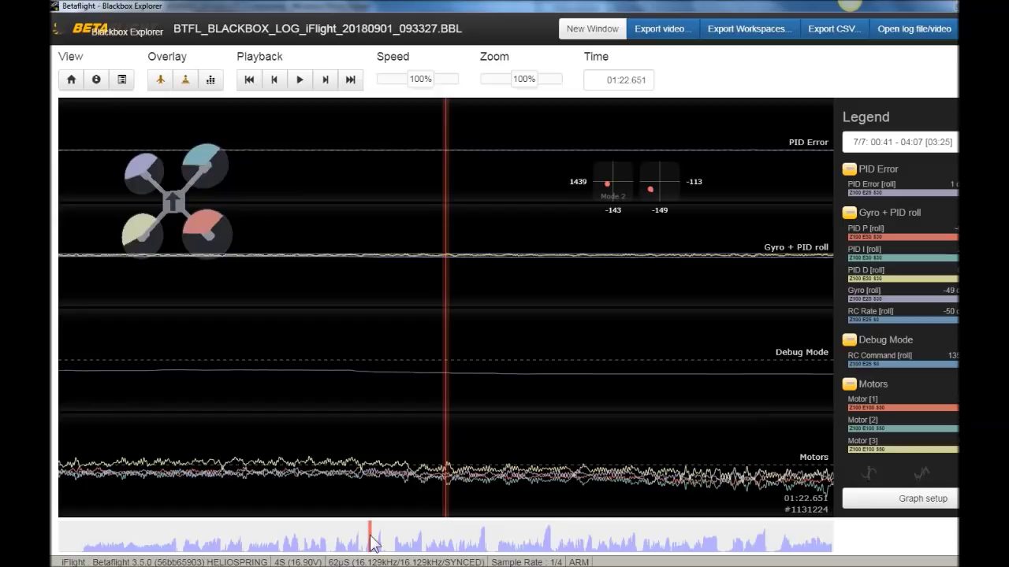
drag(400, 468, 519, 445)
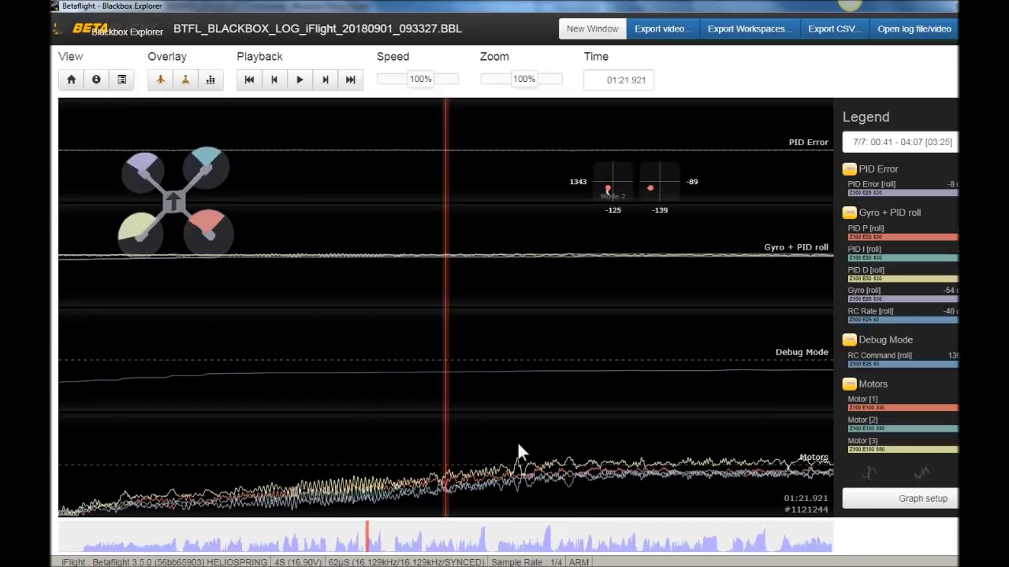
drag(345, 423, 597, 434)
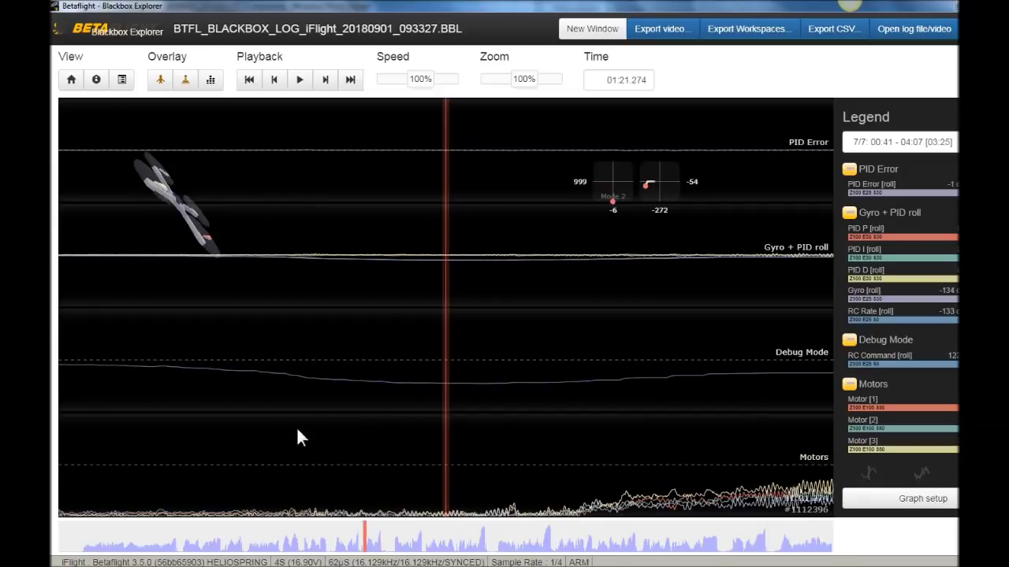
click(360, 537)
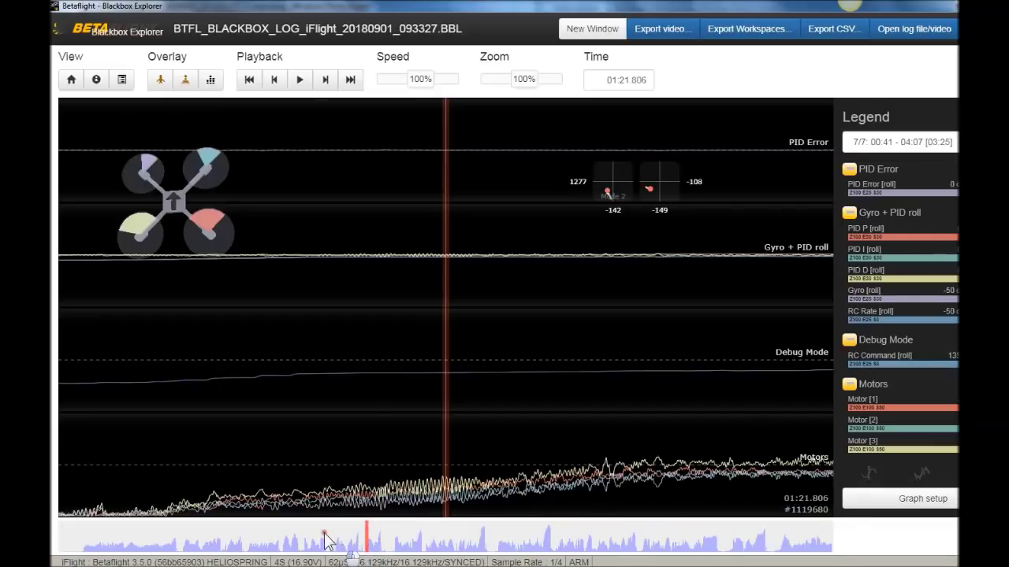
click(305, 541)
click(374, 542)
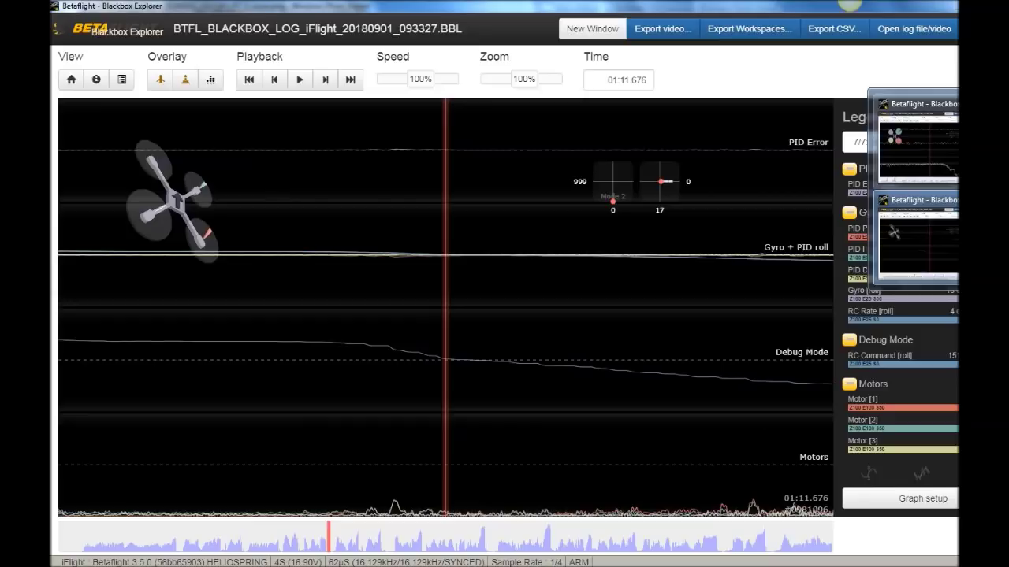
Step: Switch to the iFlight 20180922_151138(1) log, examine the full-throttle traces near 00:09.9, and view its header information
click(926, 192)
drag(531, 446, 631, 446)
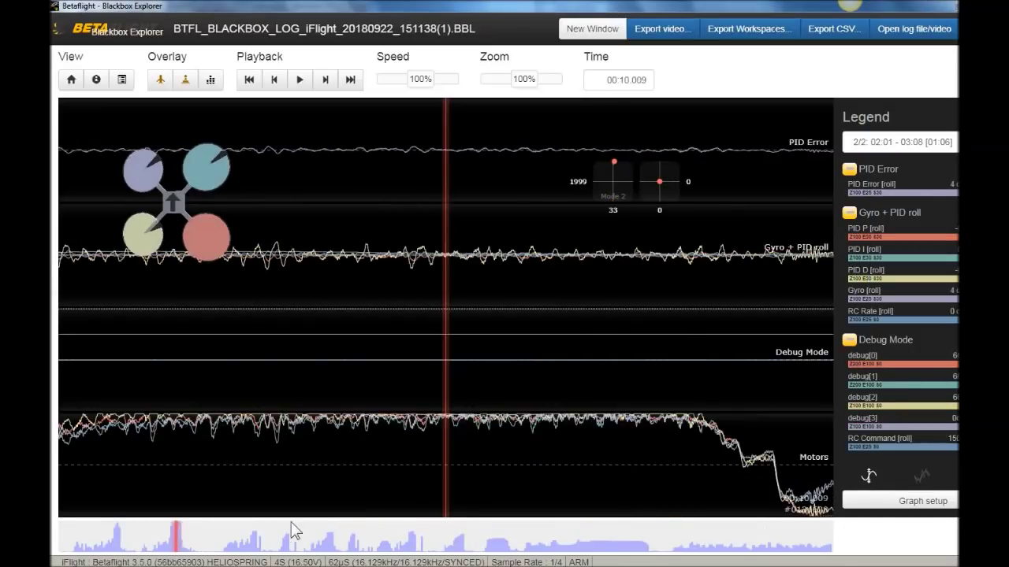
drag(416, 423, 526, 376)
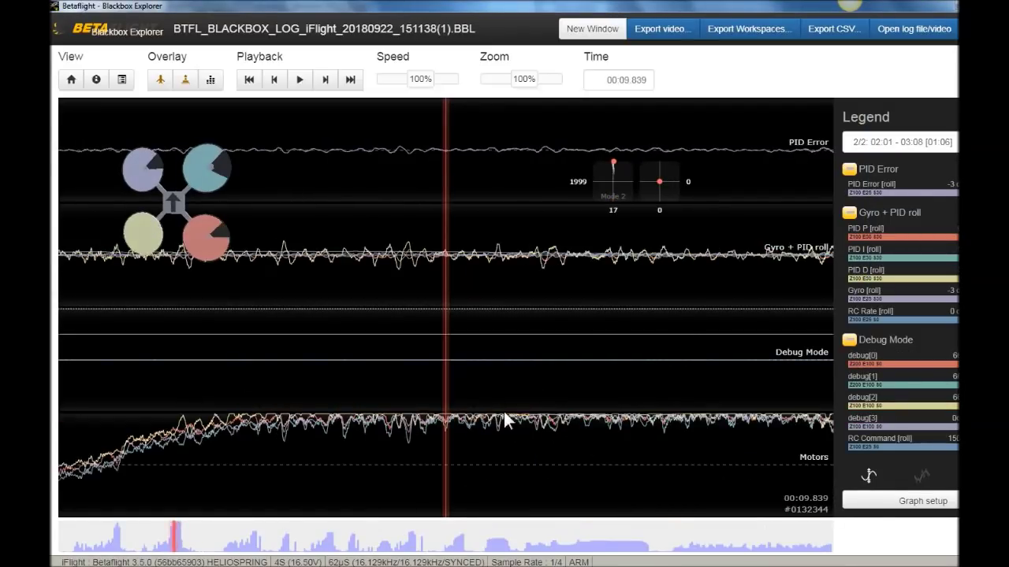
drag(504, 415, 354, 412)
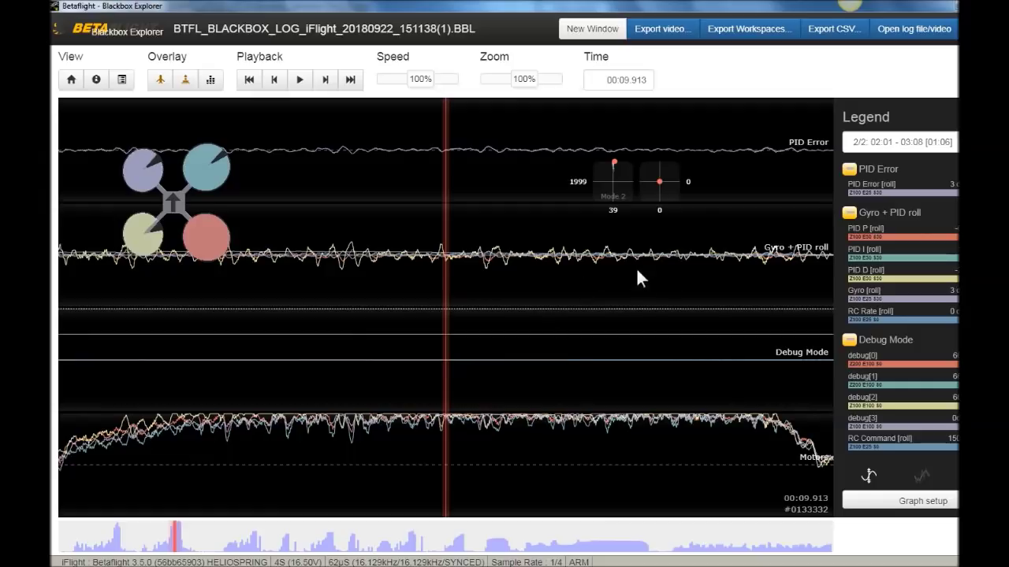
click(96, 80)
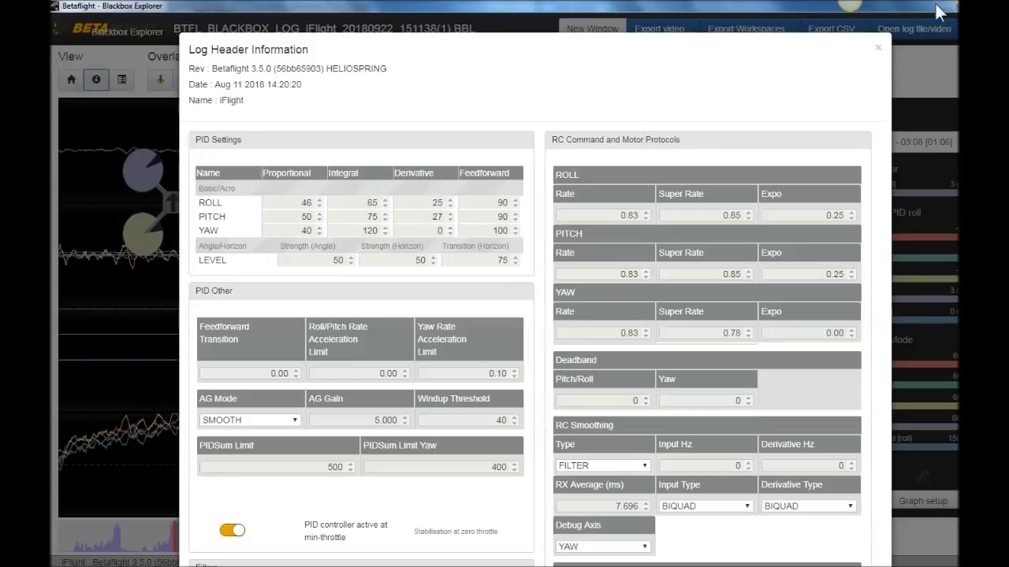
click(877, 48)
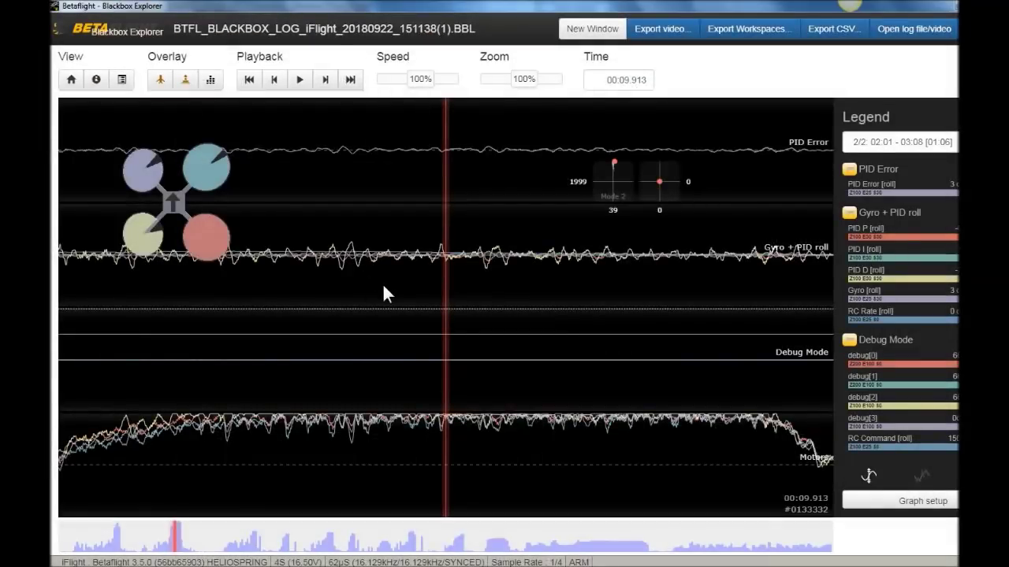
Step: Examine the roll gyro and motor traces near 00:09.8, and look up the debug mode in the log header information
scroll(453, 317, up, 2)
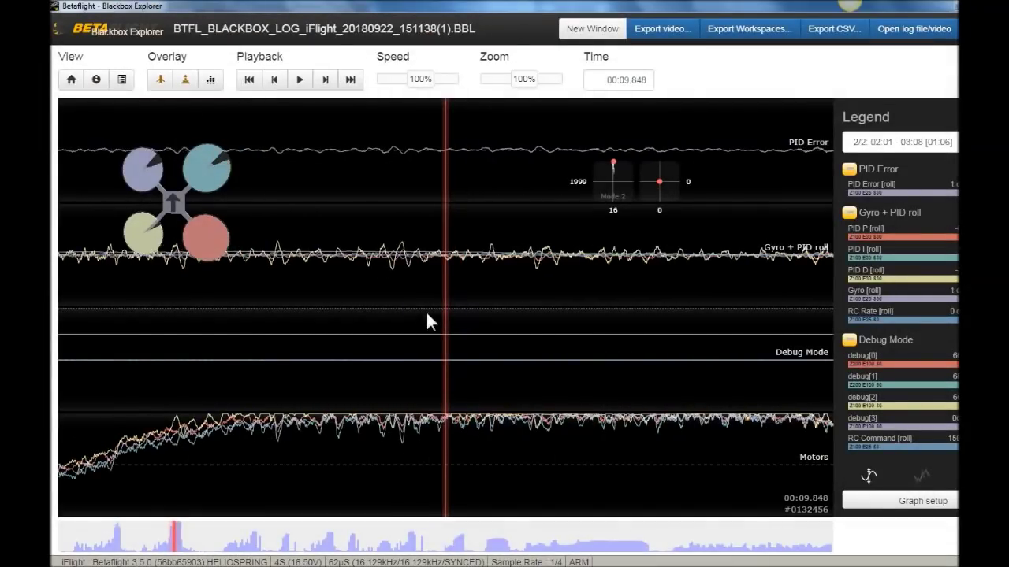
scroll(580, 450, up, 2)
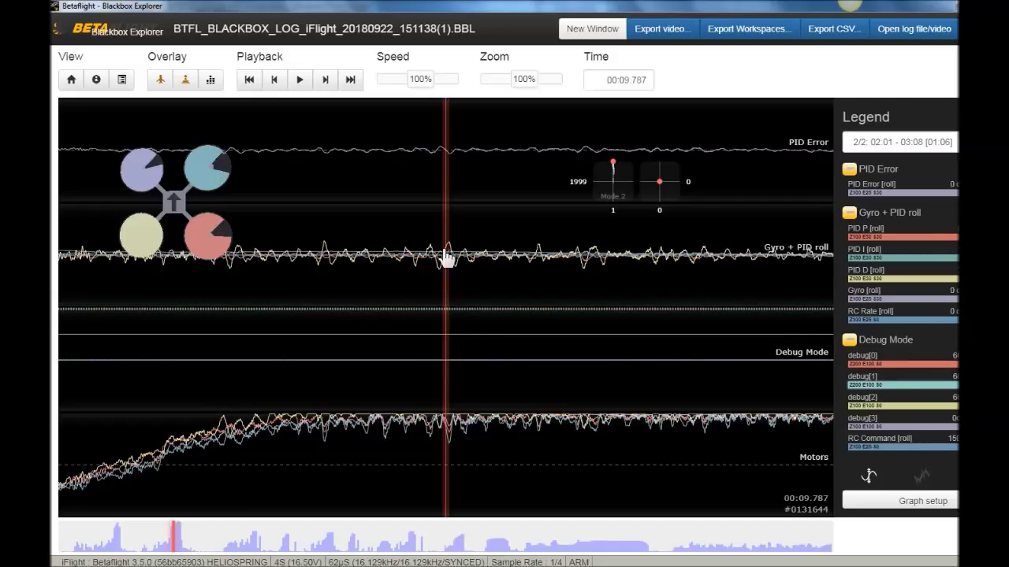
click(97, 79)
scroll(355, 227, down, 15)
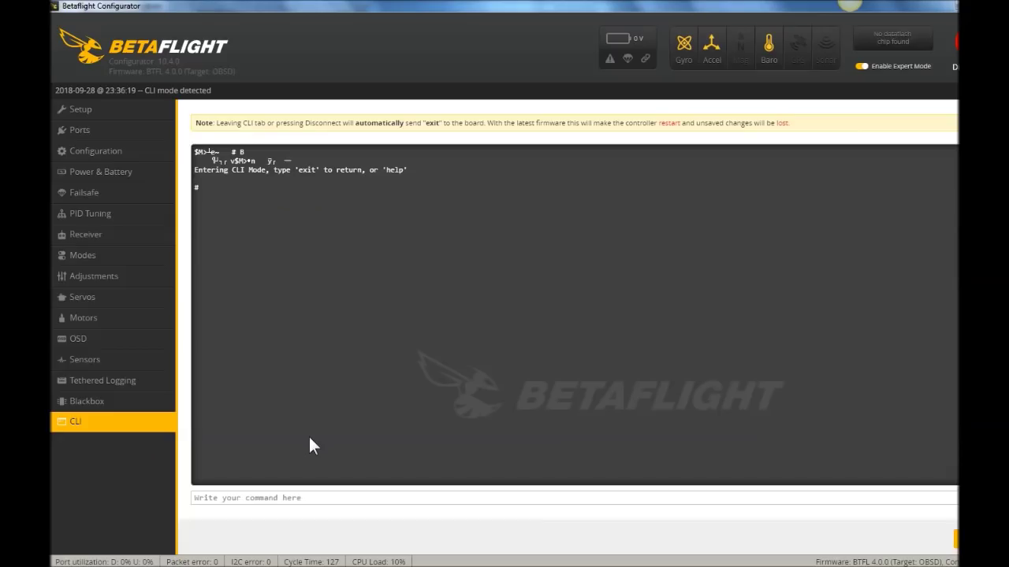
Step: Switch to the Betaflight Configurator CLI and query the debug settings with "get debug"
click(307, 498)
text(get debug)
key(Return)
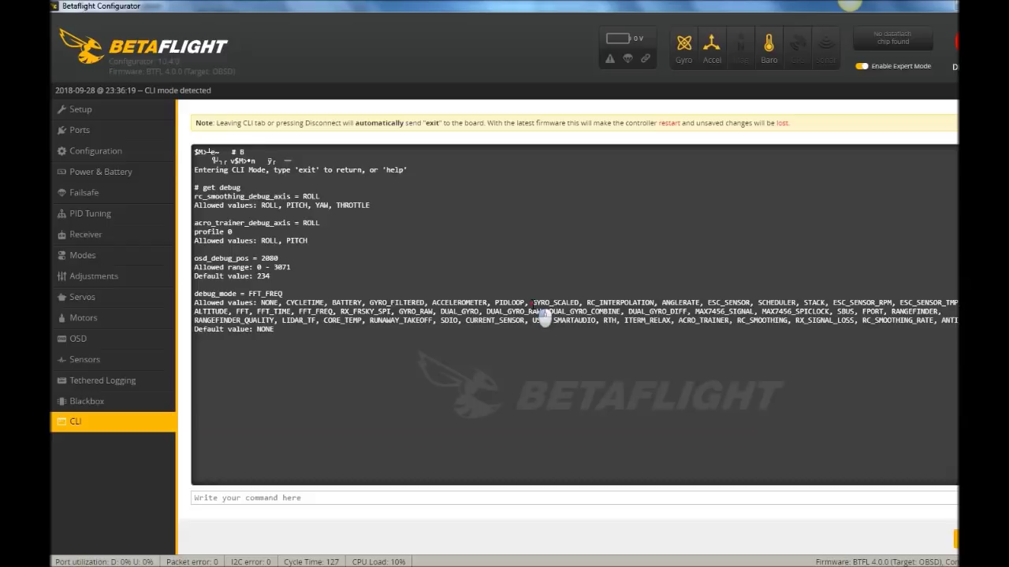
Step: Point out the GYRO_SCALED option and the debug_mode value by highlighting them in the CLI output
drag(532, 303, 579, 303)
drag(249, 293, 284, 296)
click(263, 304)
drag(249, 293, 260, 294)
click(263, 293)
mouse_move(262, 293)
mouse_down()
mouse_move(280, 294)
mouse_move(249, 294)
mouse_up()
mouse_move(260, 294)
mouse_down()
mouse_move(281, 294)
mouse_move(247, 294)
mouse_up()
Step: Return to Blackbox Explorer and close the log header information
key(alt+Tab)
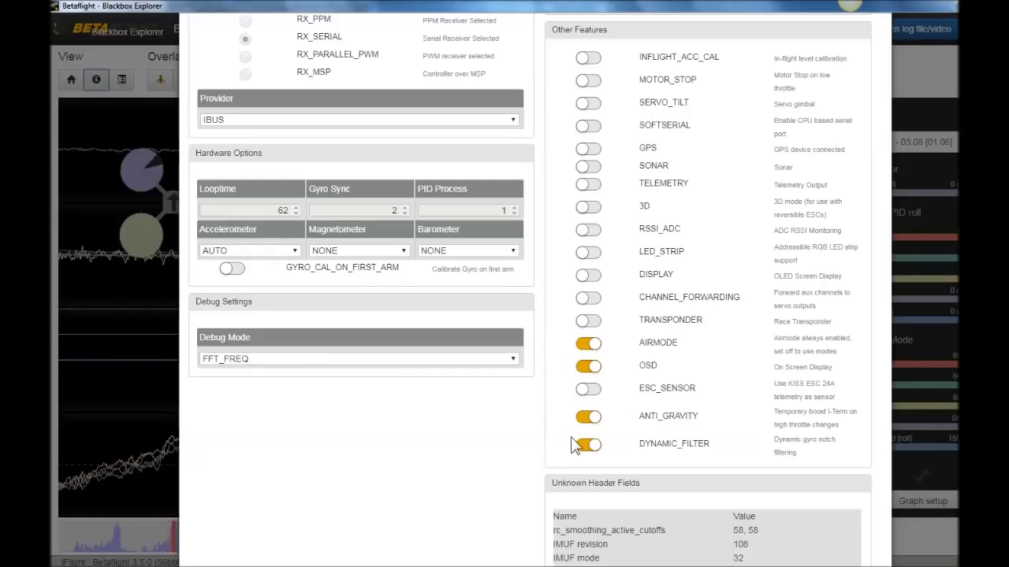
scroll(700, 342, up, 15)
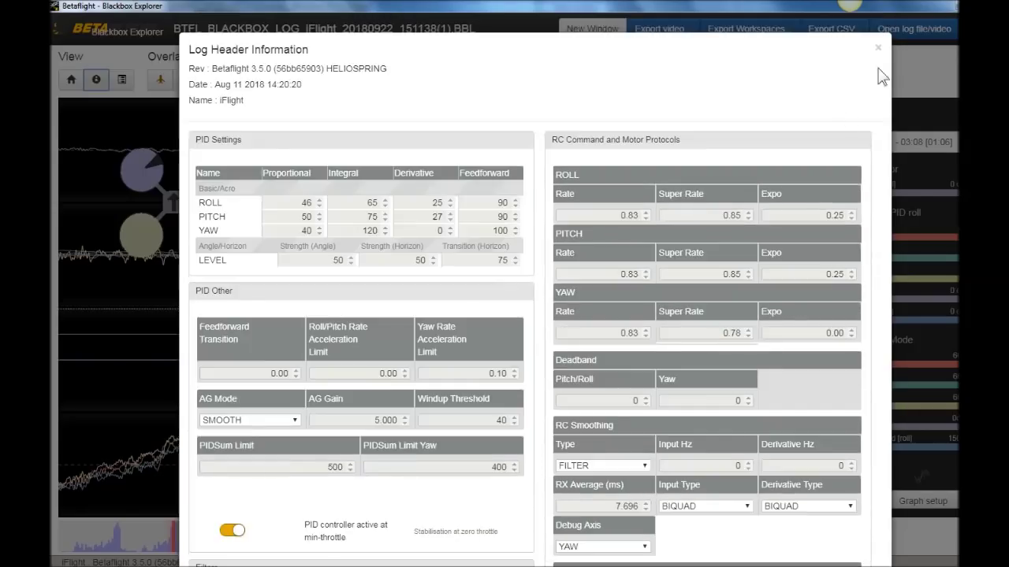
click(877, 47)
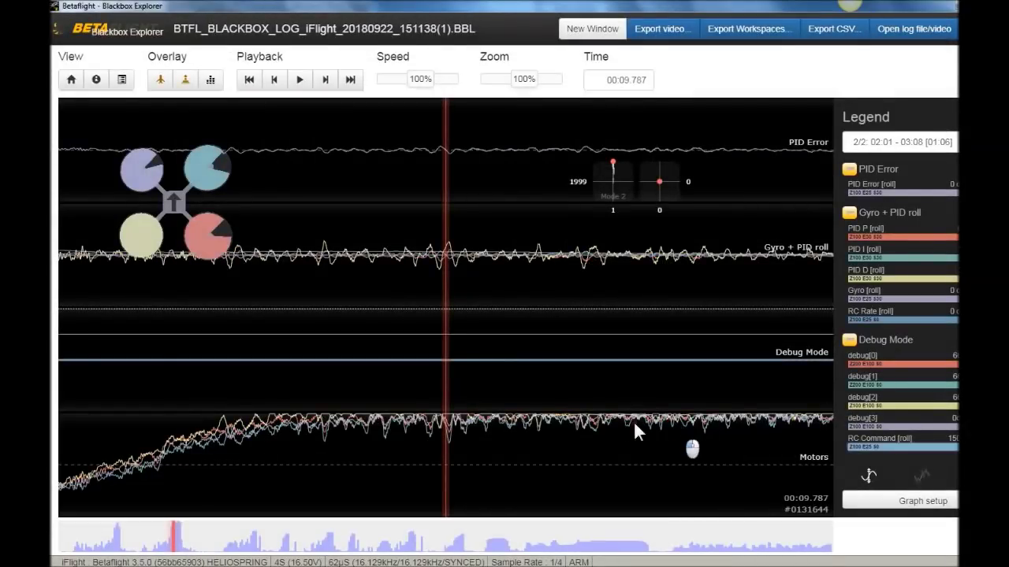
Step: Move forward through the log from the full-throttle section to about 00:15.3, examining the gyro, debug and motor traces
scroll(638, 428, down, 3)
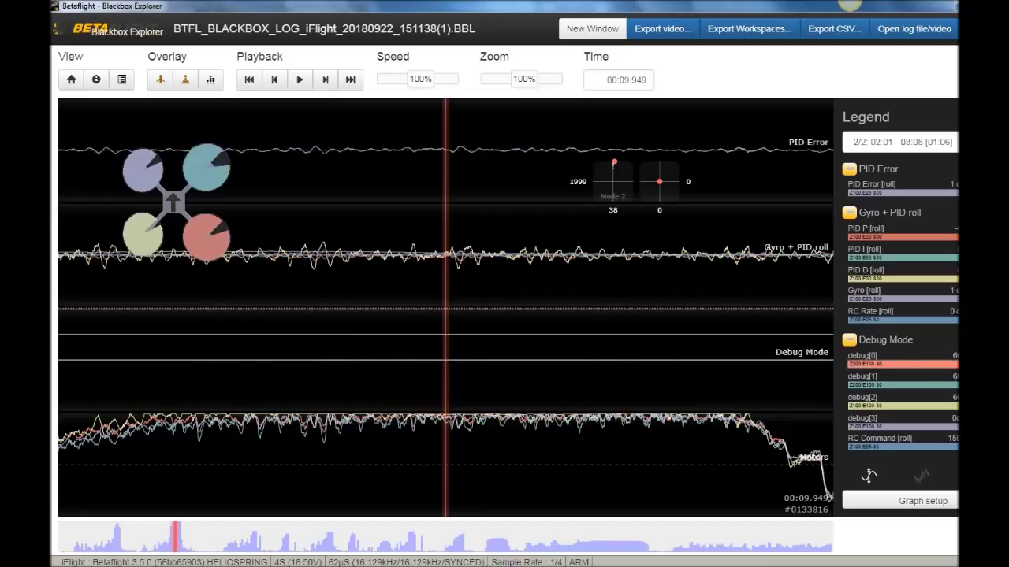
scroll(611, 379, down, 3)
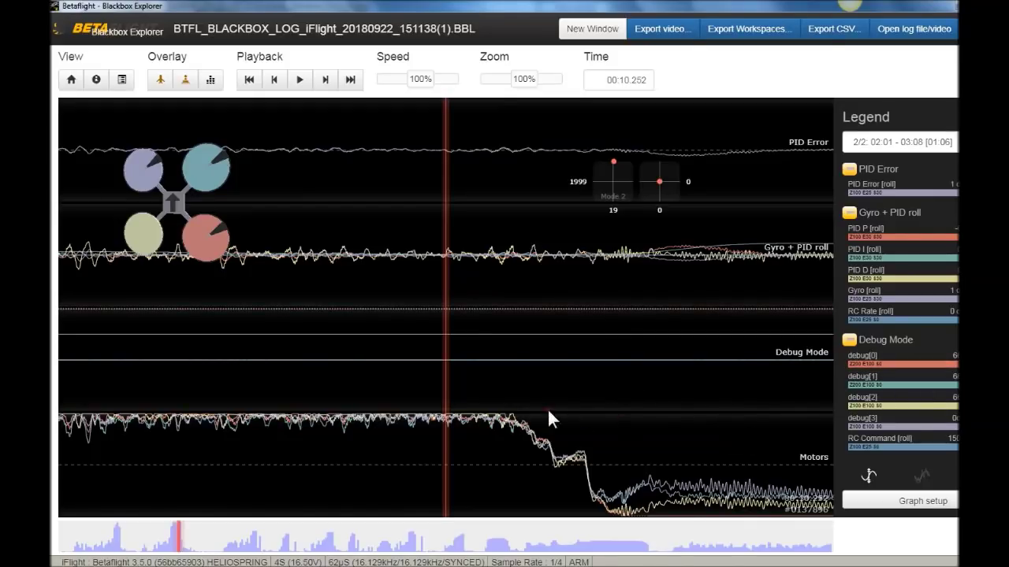
scroll(547, 407, down, 5)
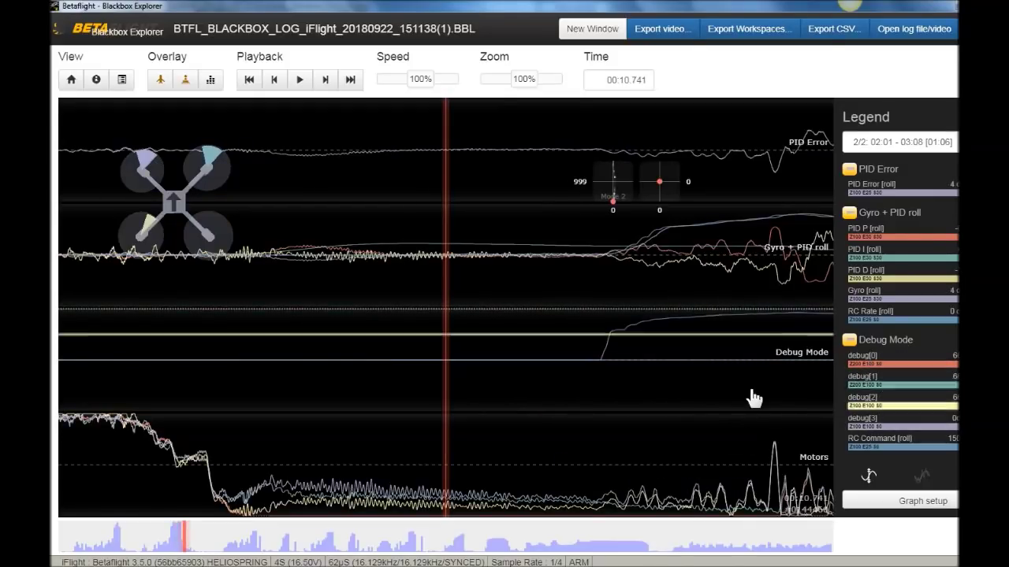
scroll(386, 402, down, 15)
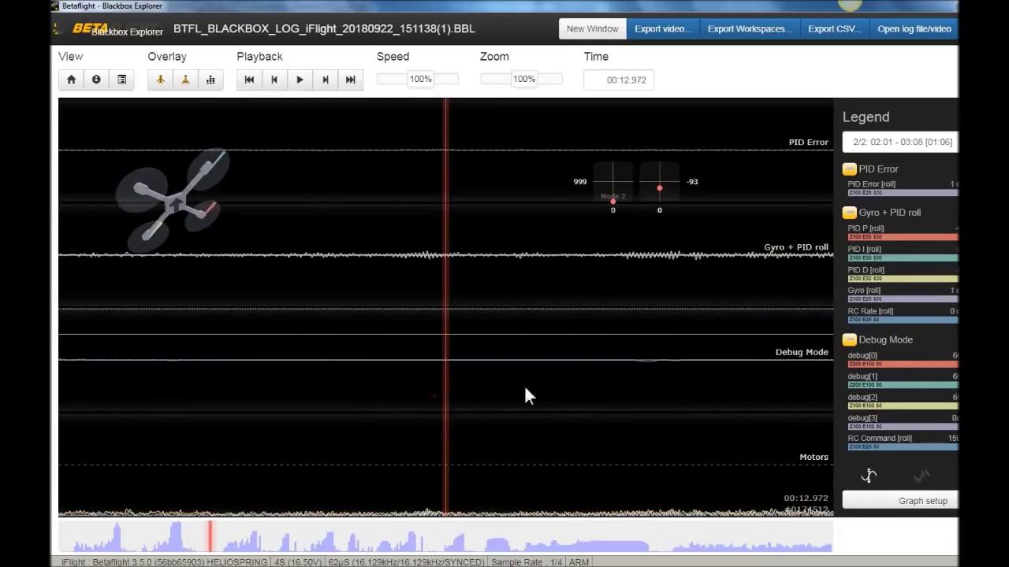
scroll(526, 389, down, 15)
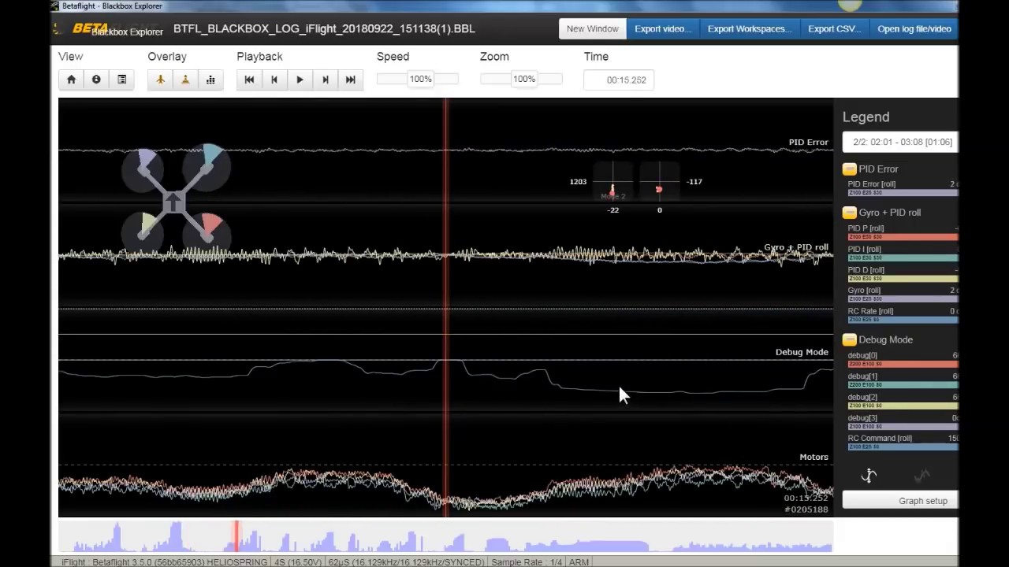
Step: Examine the debug, gyro and motor traces around the throttle rise between about 00:15.9 and 00:17
scroll(420, 401, down, 4)
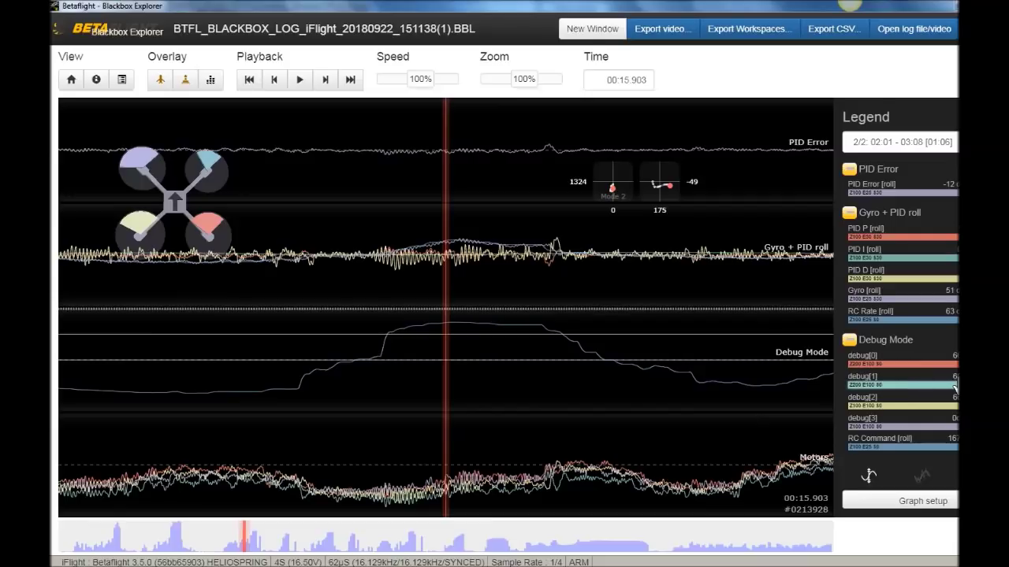
scroll(725, 410, down, 2)
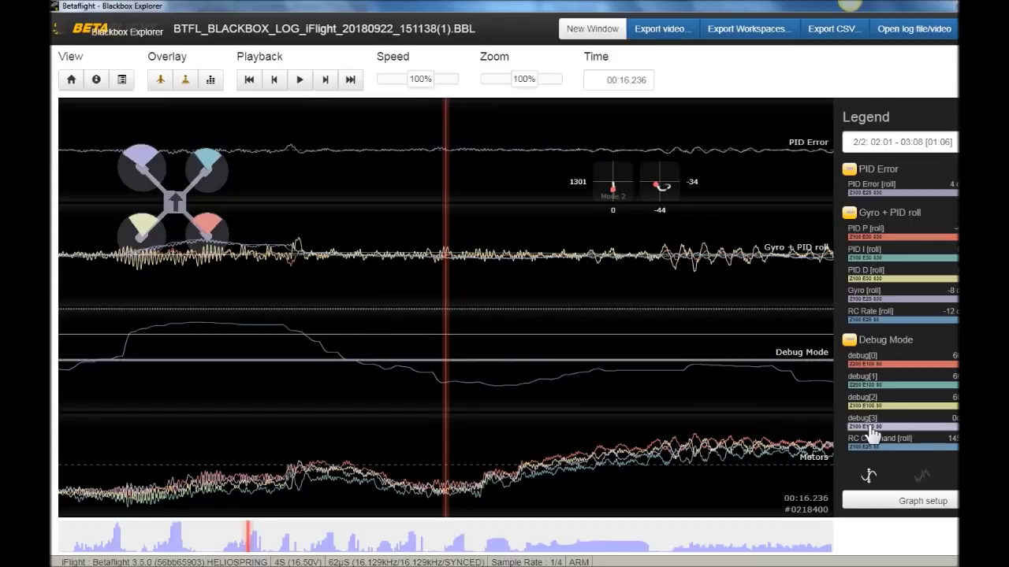
drag(775, 422, 504, 410)
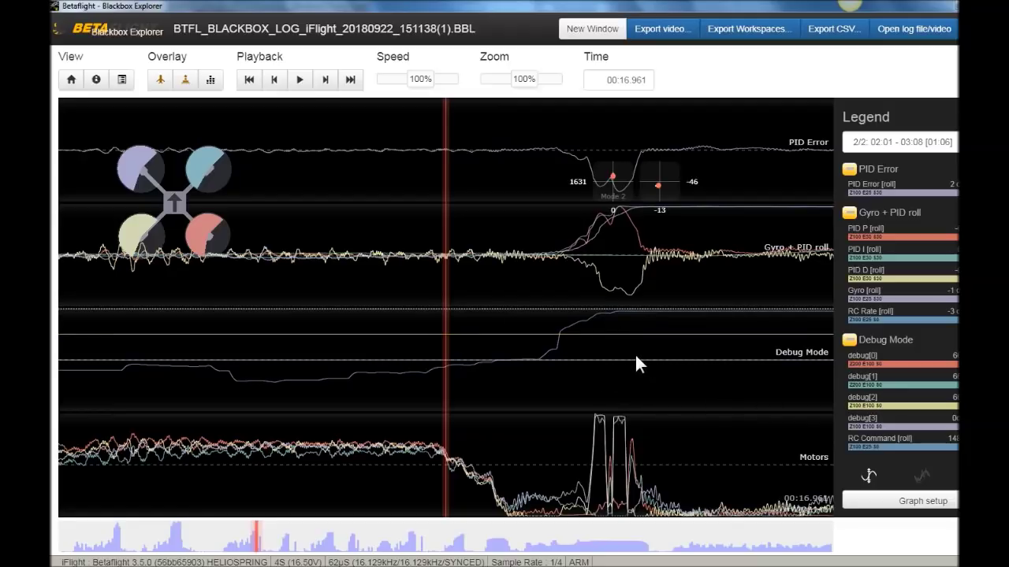
drag(630, 354, 724, 355)
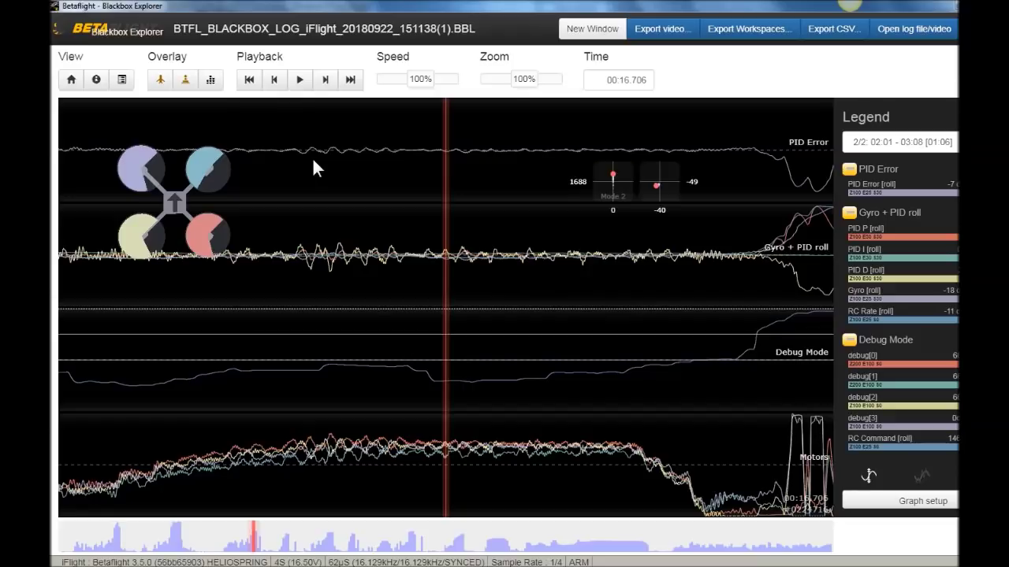
Step: Review the debug mode and the unknown header fields in the log header information, and close it
click(97, 79)
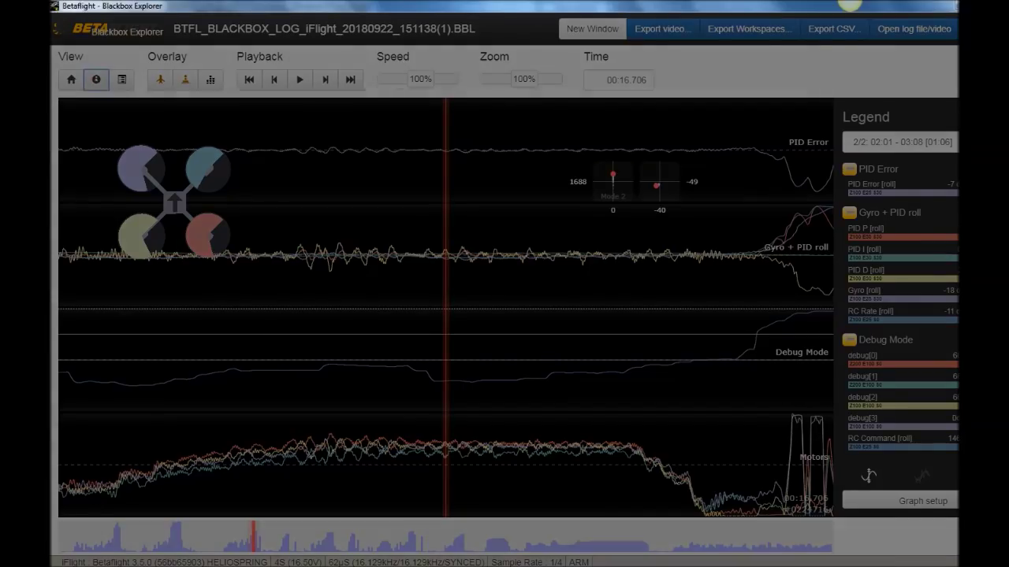
scroll(430, 280, down, 10)
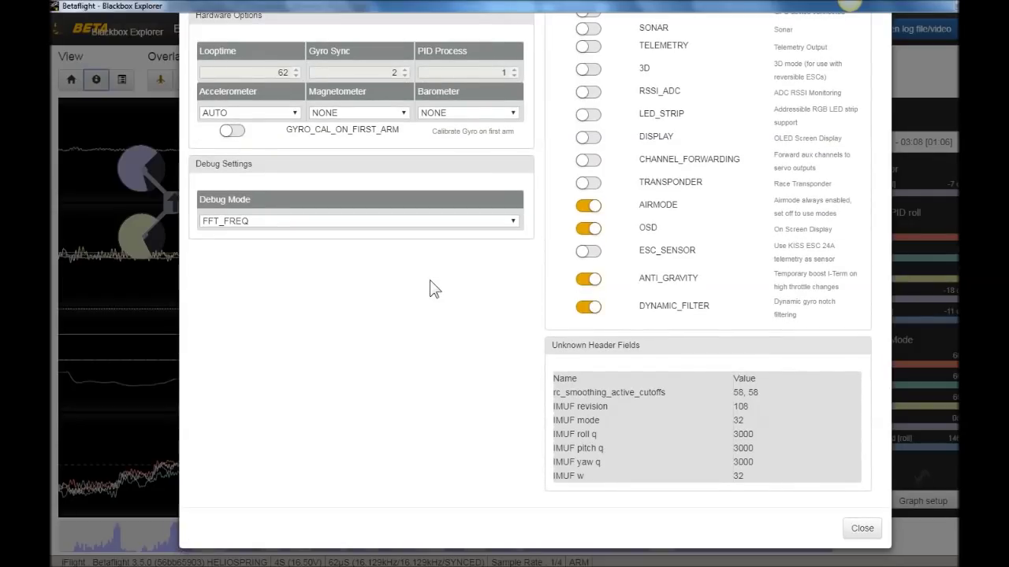
key(Escape)
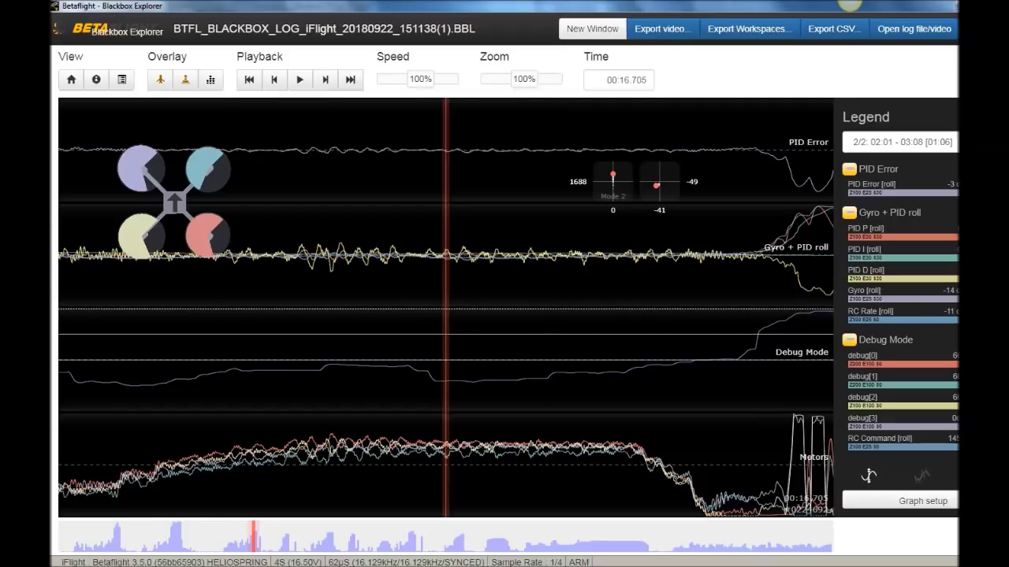
Step: Switch to the browser and review the firmware files in the heliorc/imuf-release-bef repository, including betaflight_3.5.1_HELIOSPRING.hex
key(alt+Tab)
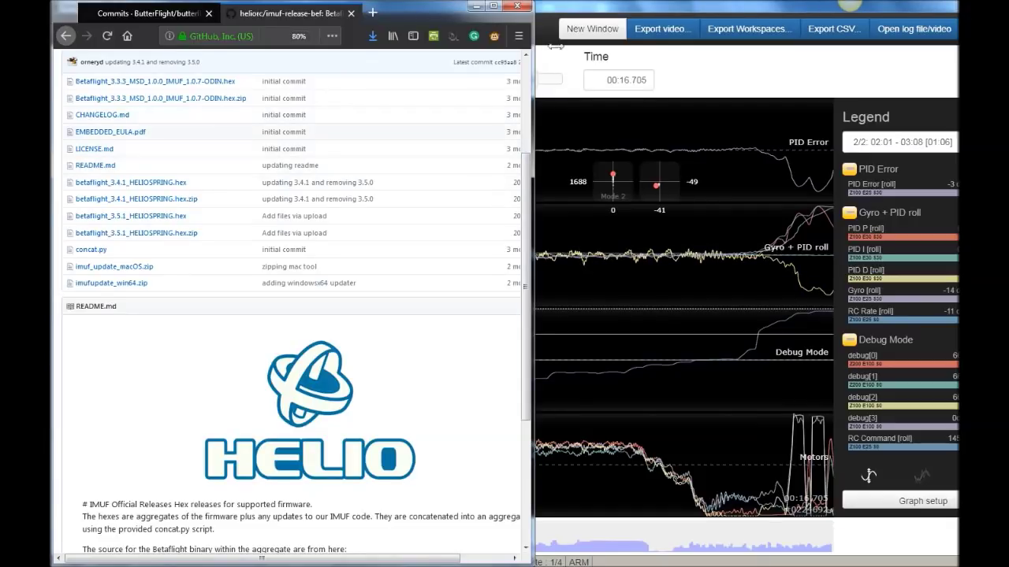
click(492, 5)
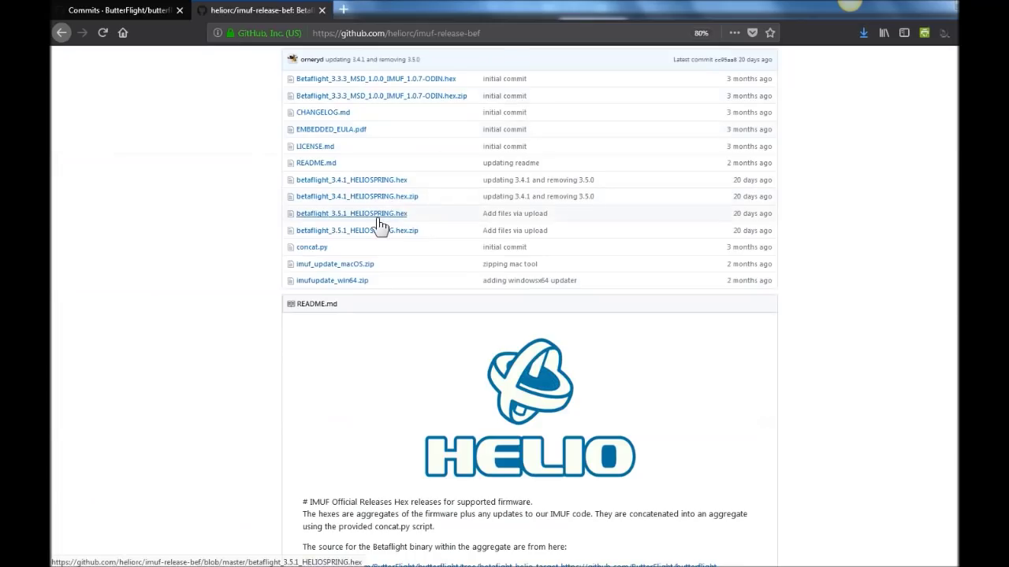
scroll(378, 226, up, 2)
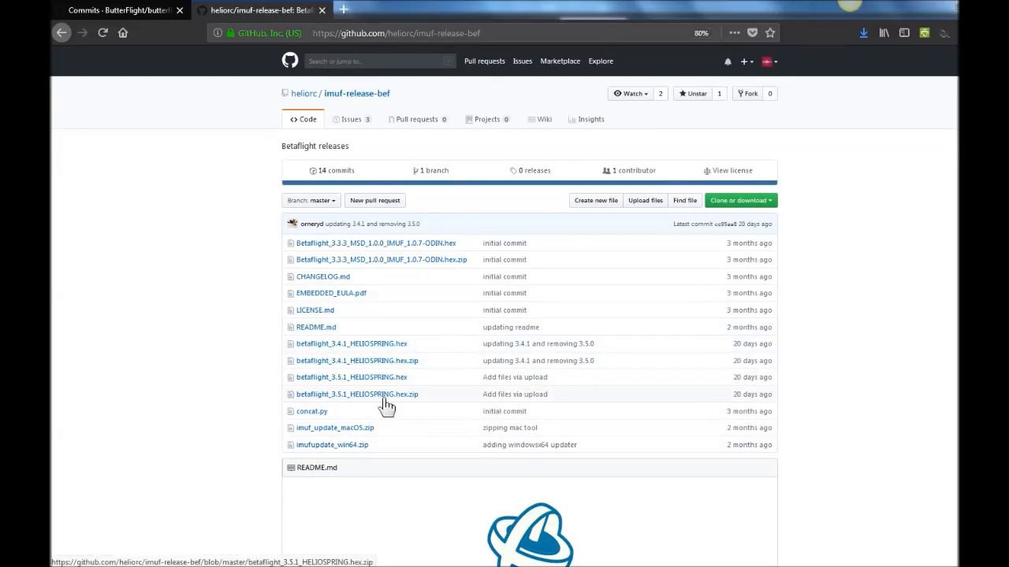
Step: Review the branch list and the recent master-branch commits of the ButterFlight/butterflight repository
click(84, 14)
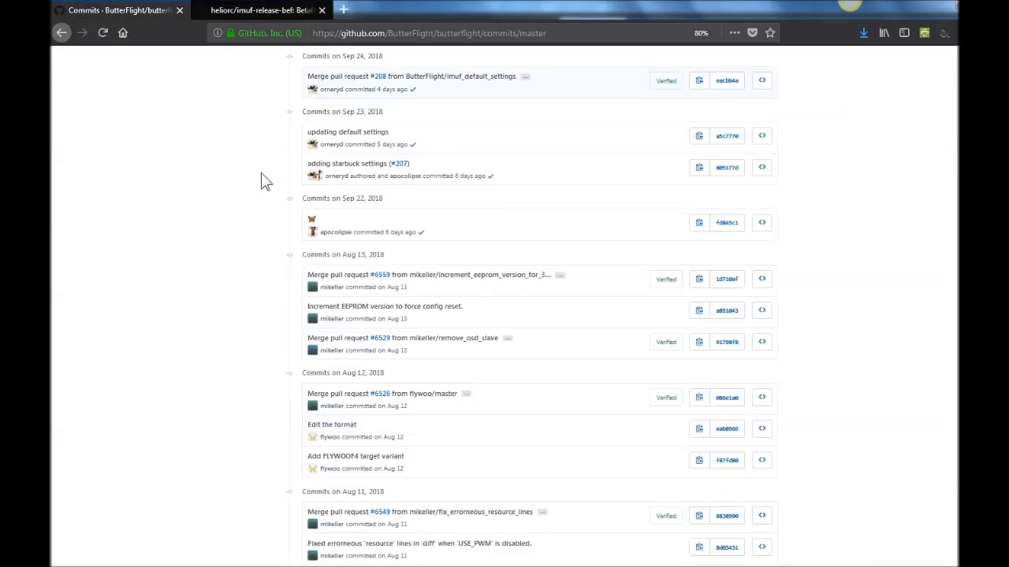
scroll(261, 173, up, 3)
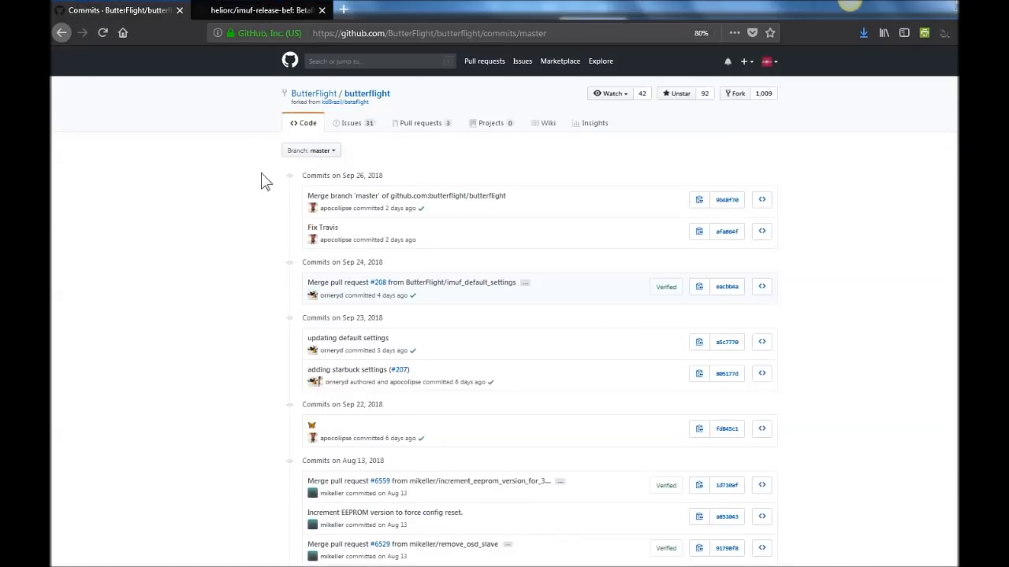
click(323, 152)
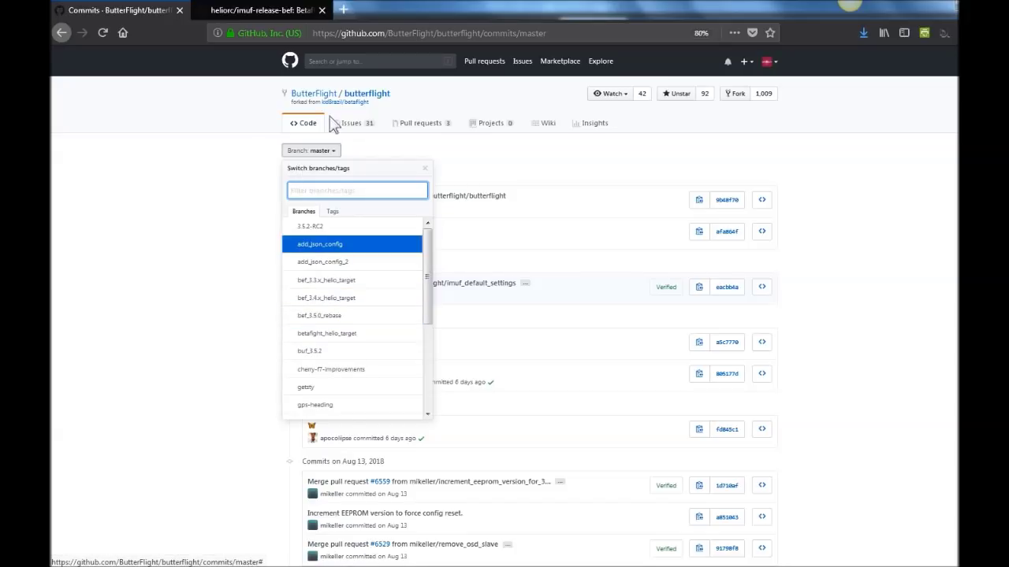
click(400, 94)
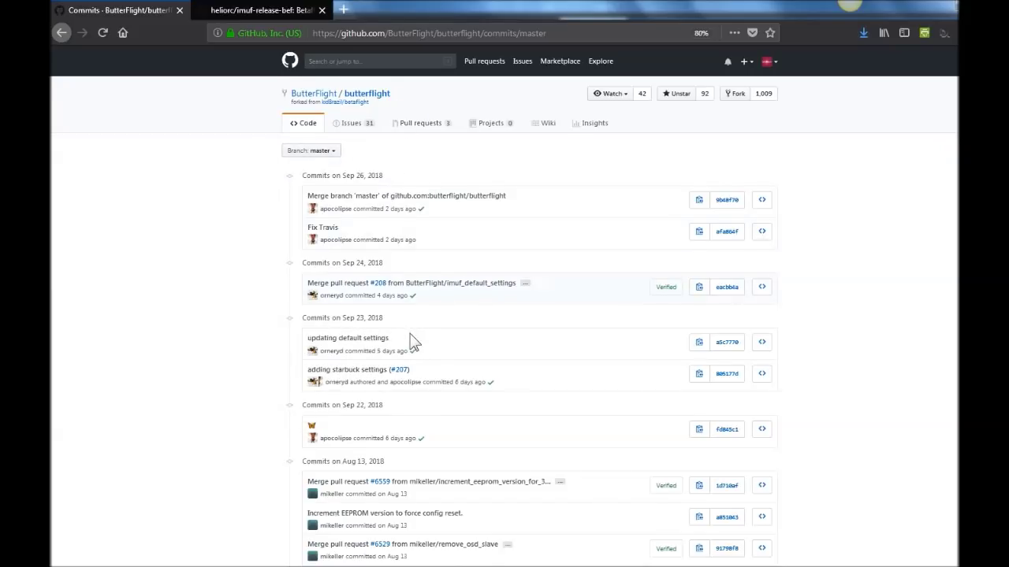
scroll(409, 343, down, 3)
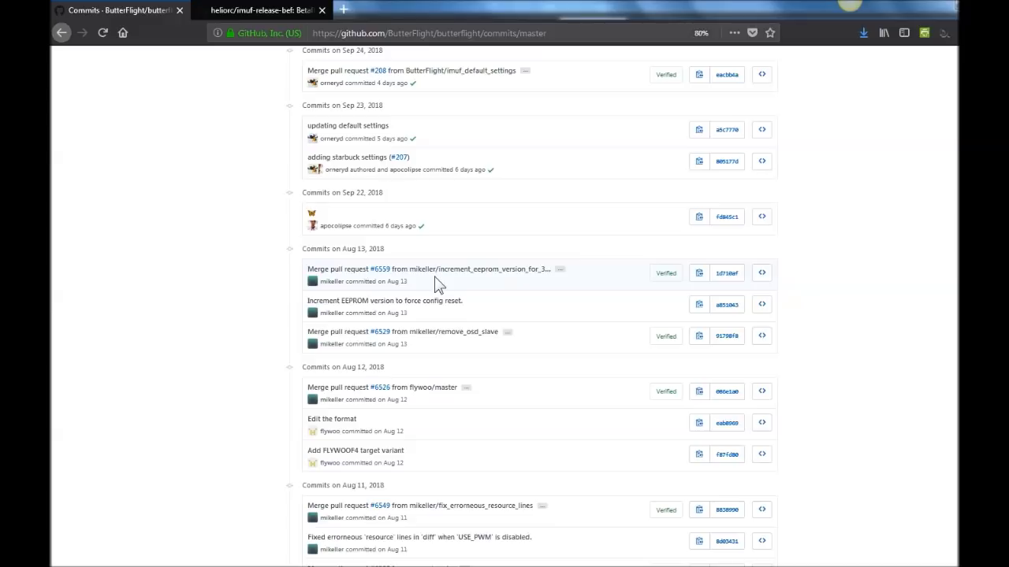
scroll(439, 285, up, 3)
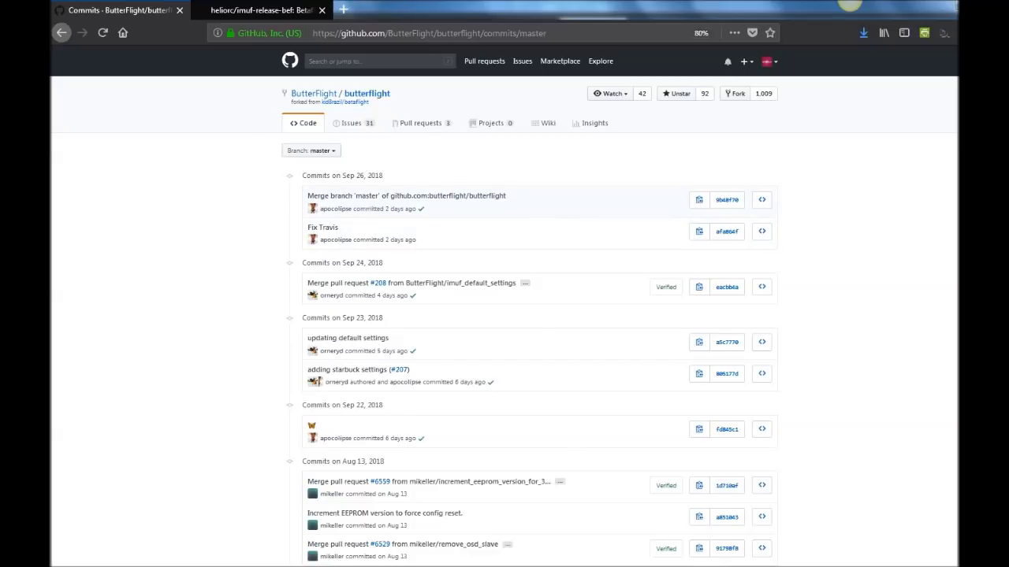
Step: Switch to the BF 4.0.x-Filter Delay Calculator v4.xlsx workbook in Excel
click(914, 169)
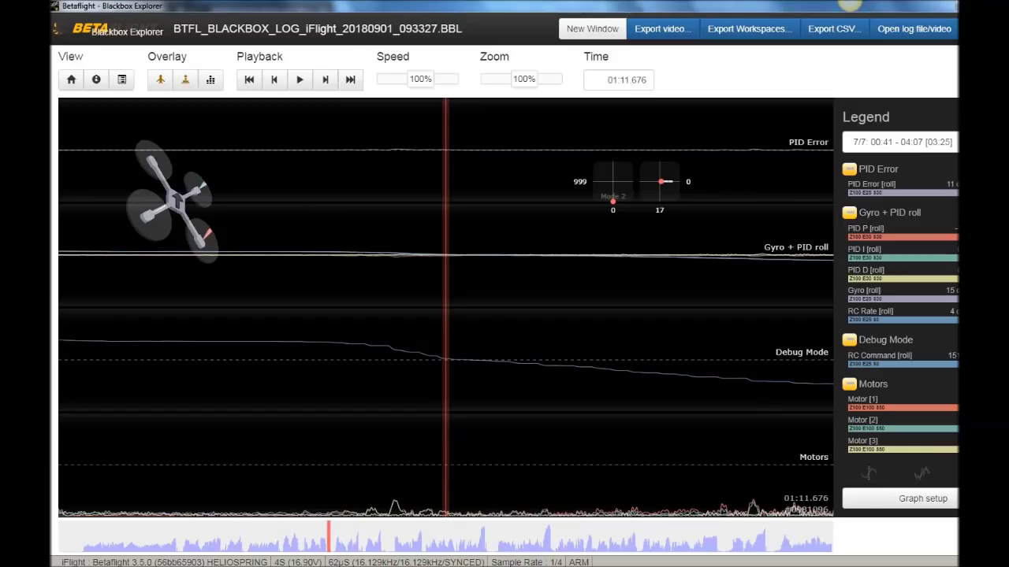
click(914, 170)
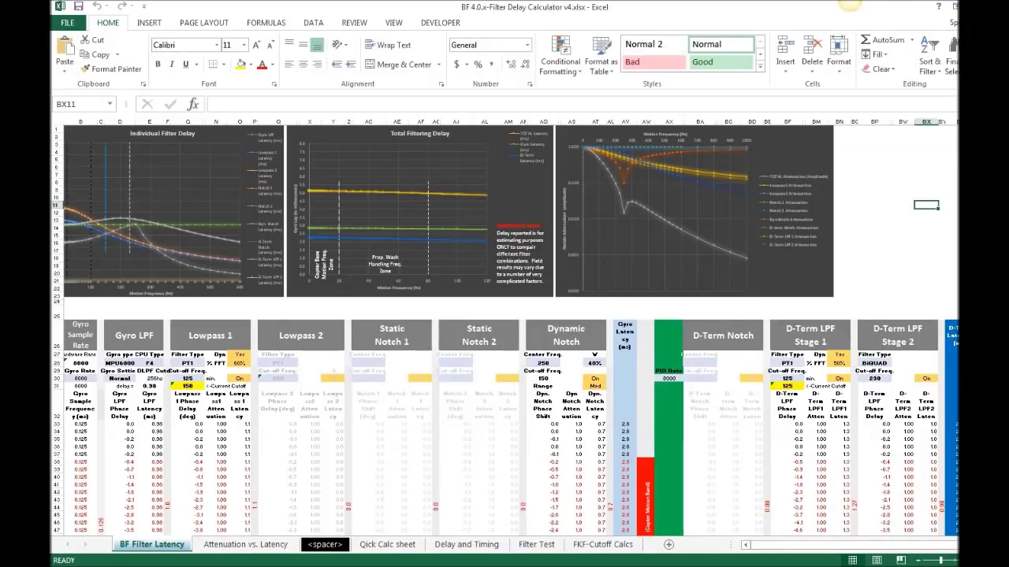
mouse_move(956, 209)
click(926, 189)
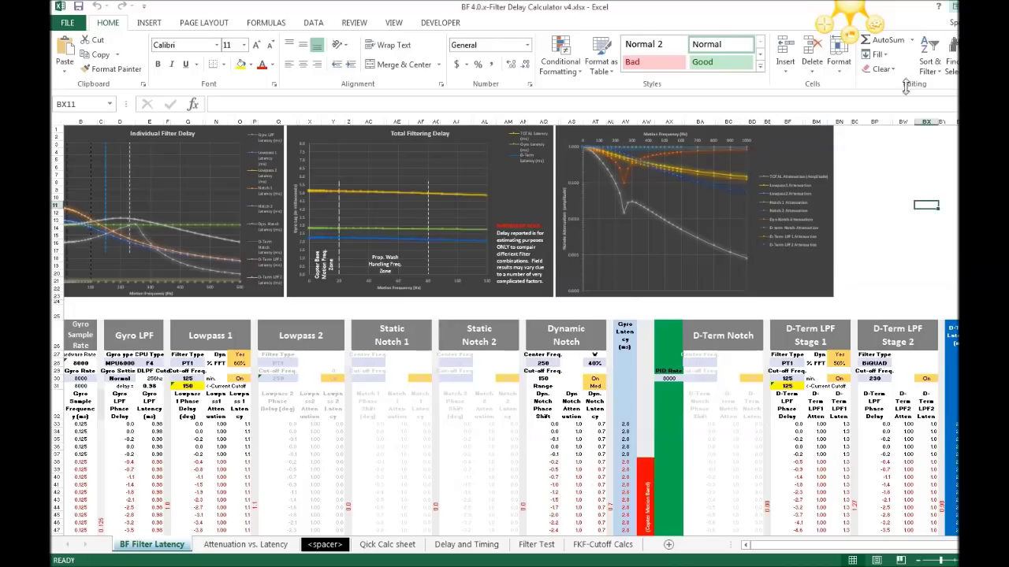
click(906, 161)
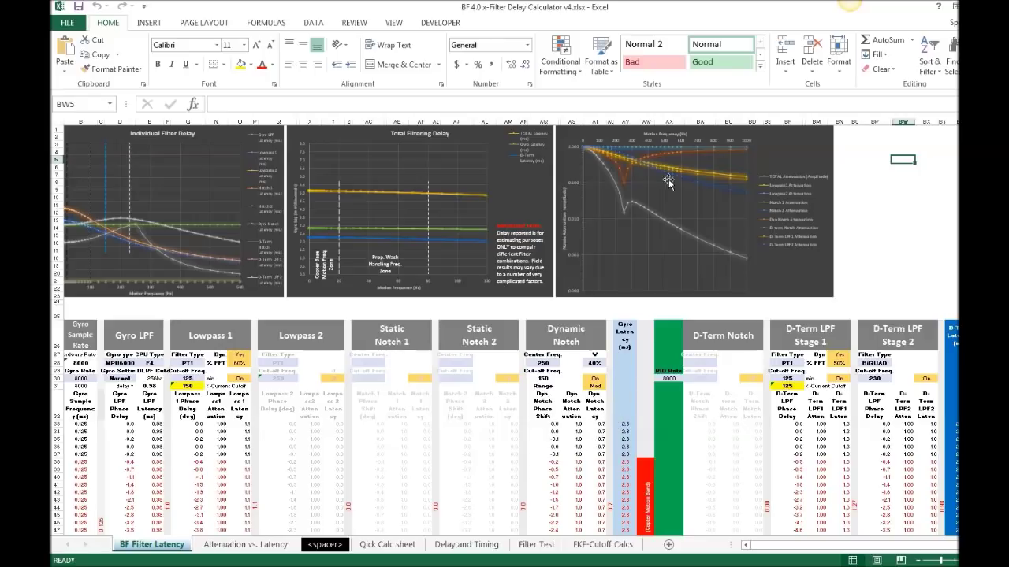
Step: Unhide the hidden columns between AQ and AT in the Dynamic Notch section
mouse_move(624, 220)
drag(571, 121, 554, 121)
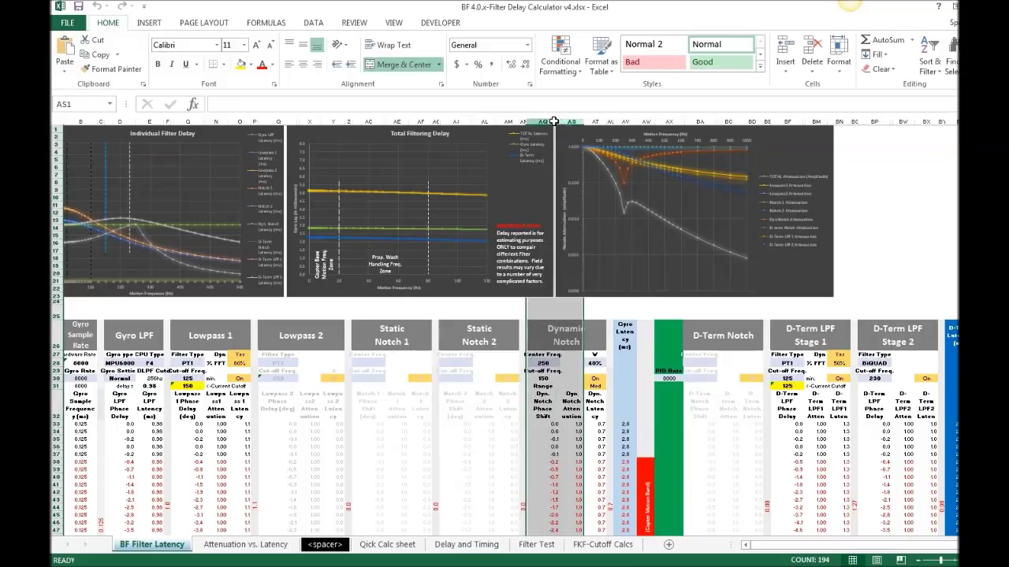
right_click(554, 120)
click(597, 303)
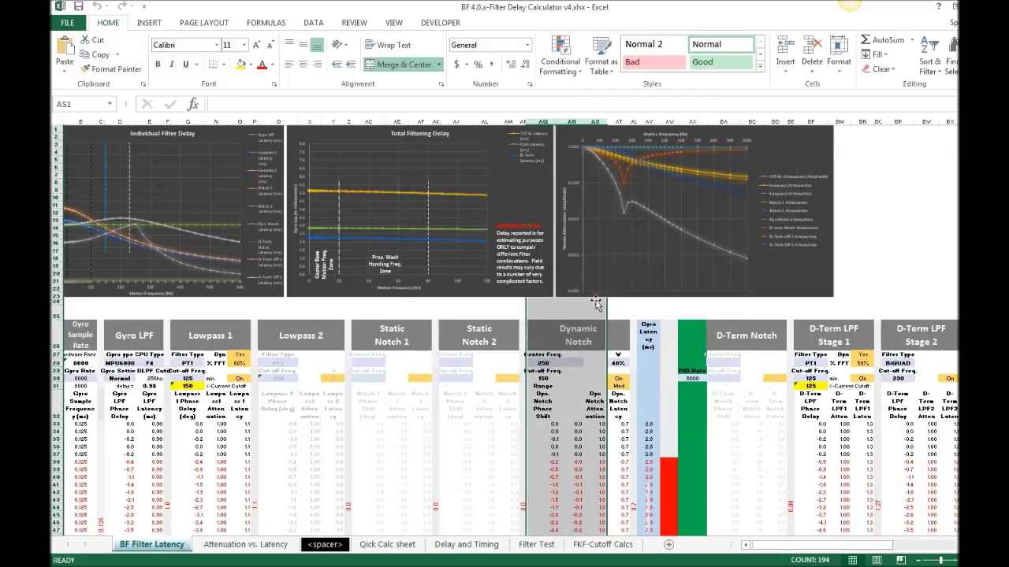
click(617, 120)
drag(617, 121, 547, 119)
right_click(548, 120)
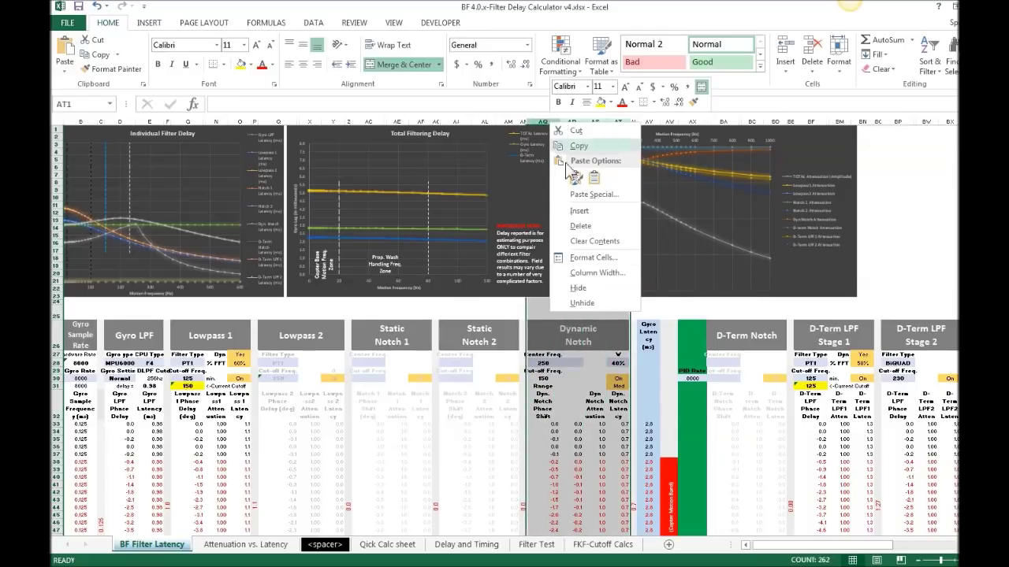
click(598, 301)
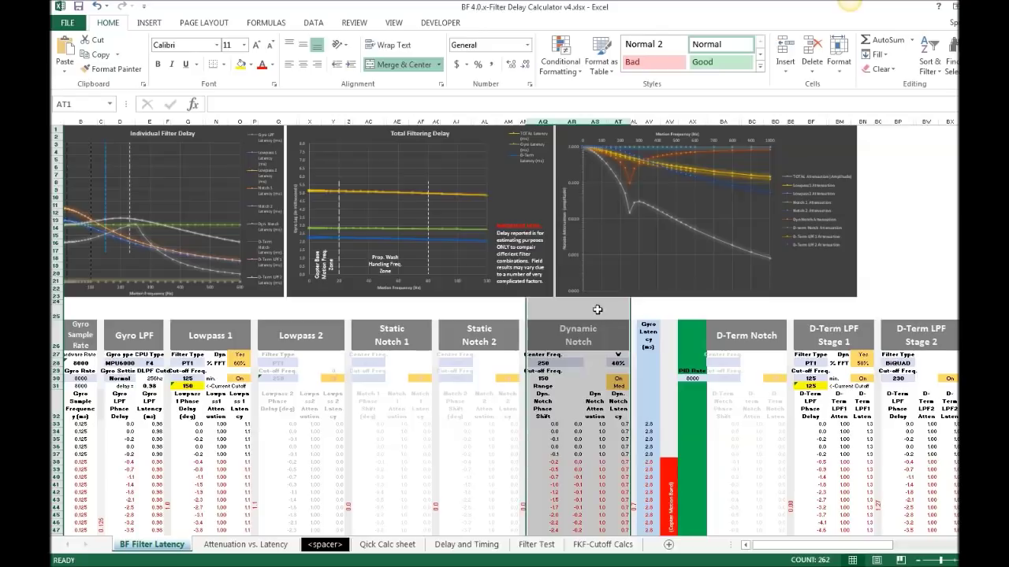
Step: Examine the dynamic notch attenuation formulas in cells AS35, AR66 and AR67
click(590, 439)
scroll(590, 439, down, 10)
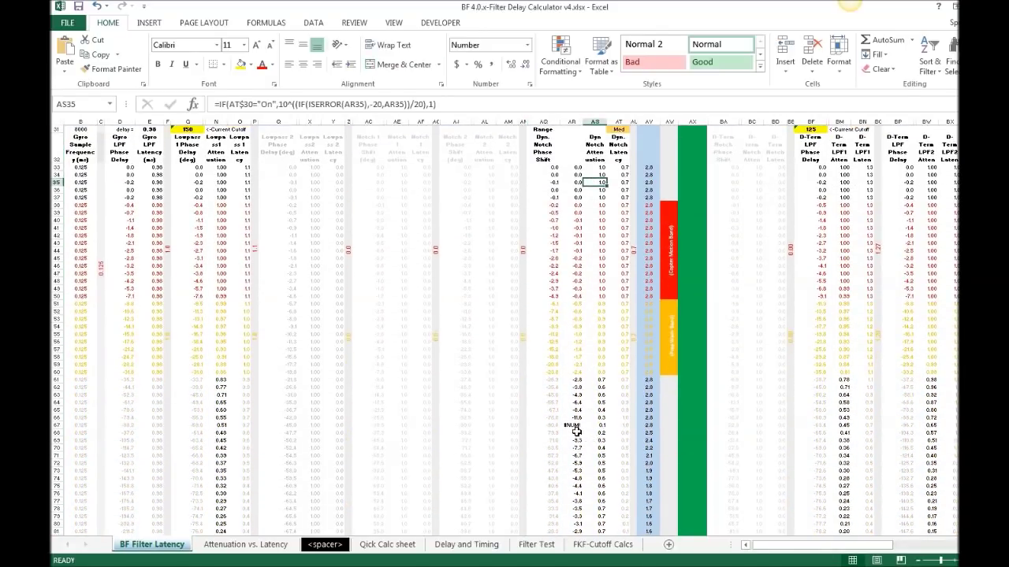
click(576, 426)
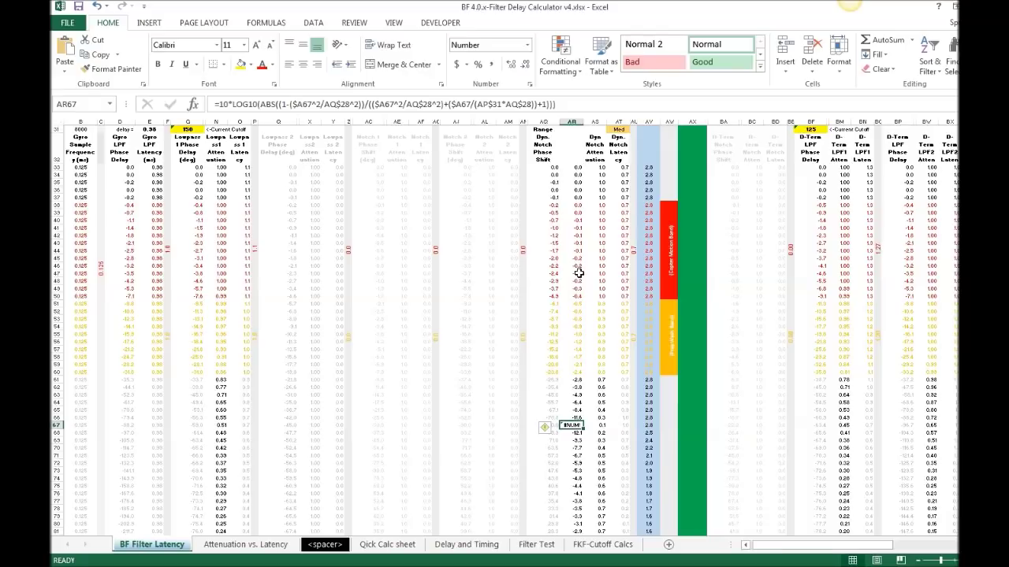
click(579, 418)
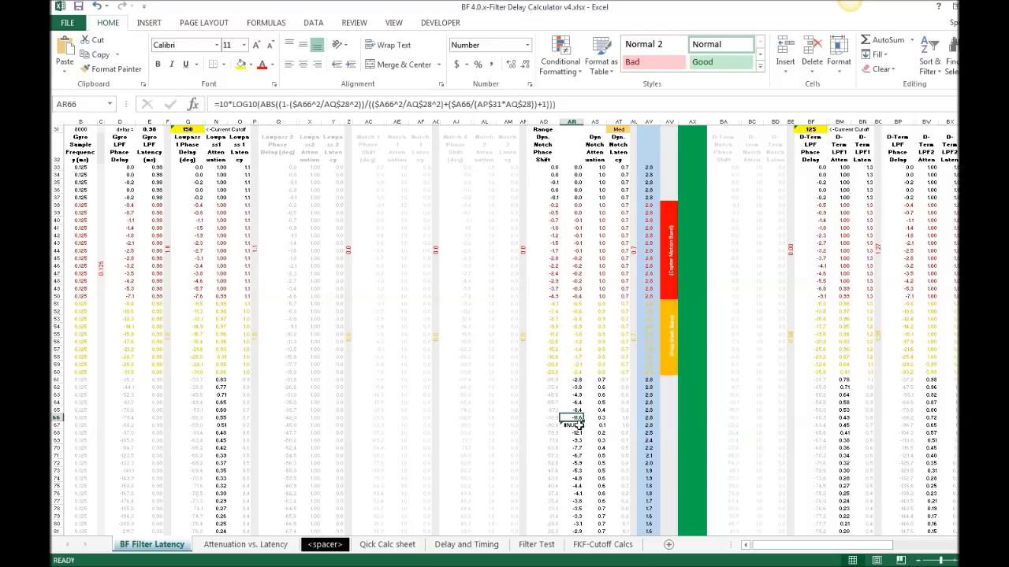
click(579, 425)
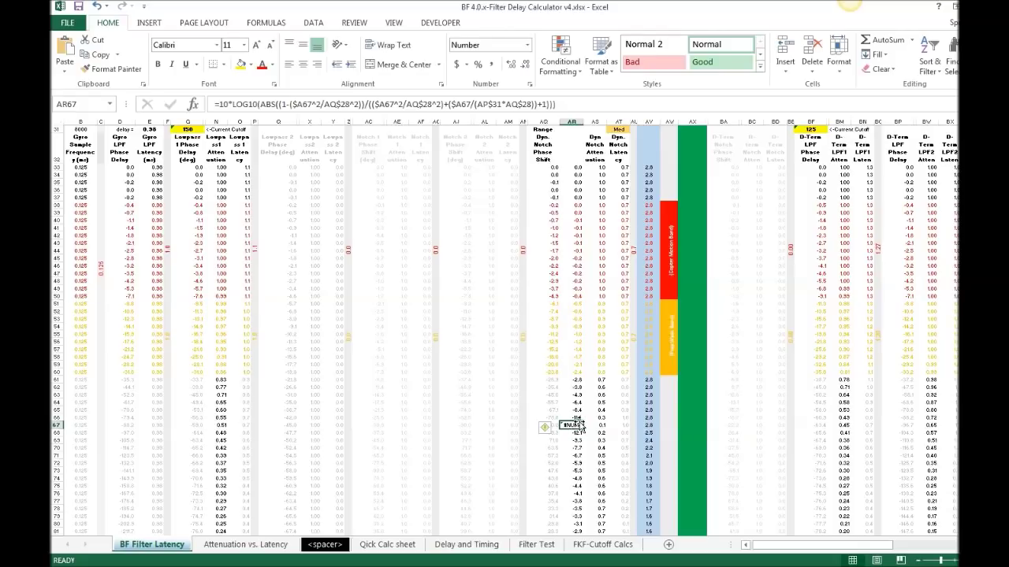
Step: Review the attenuation chart above the filter table and examine the dynamic notch attenuation formula in cell AS67
scroll(582, 378, up, 6)
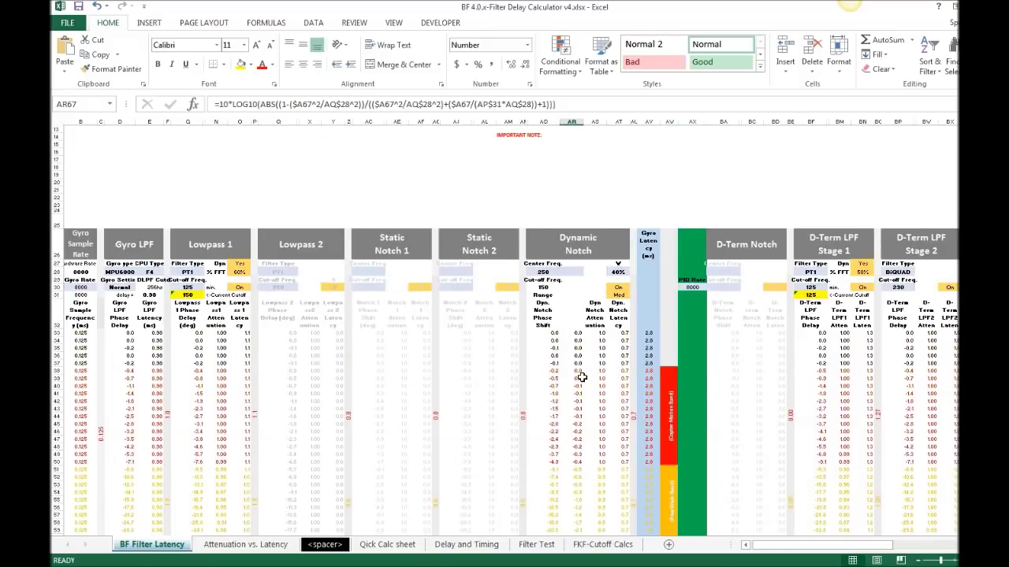
scroll(581, 378, up, 4)
mouse_move(959, 207)
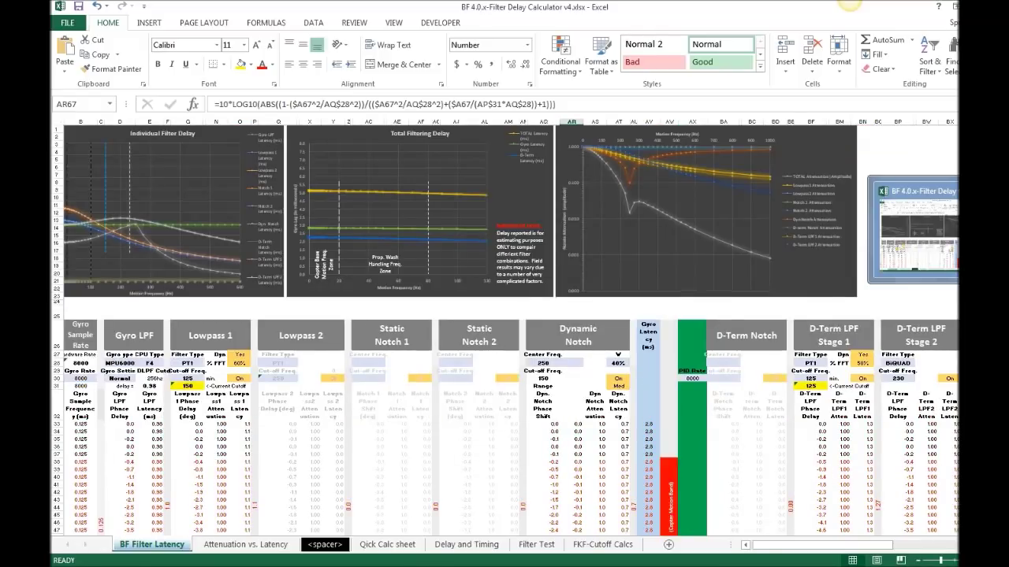
click(918, 165)
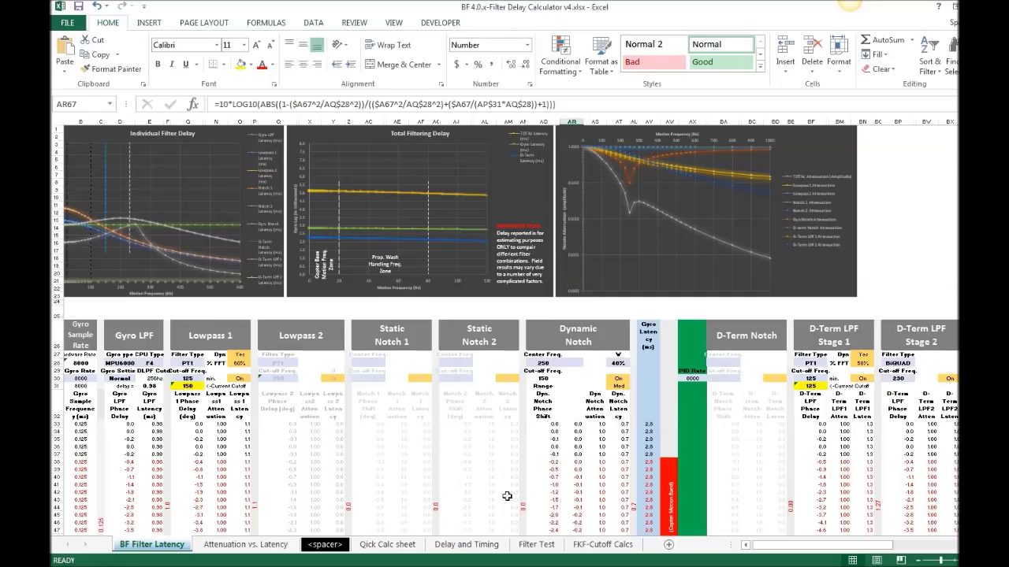
scroll(673, 461, down, 10)
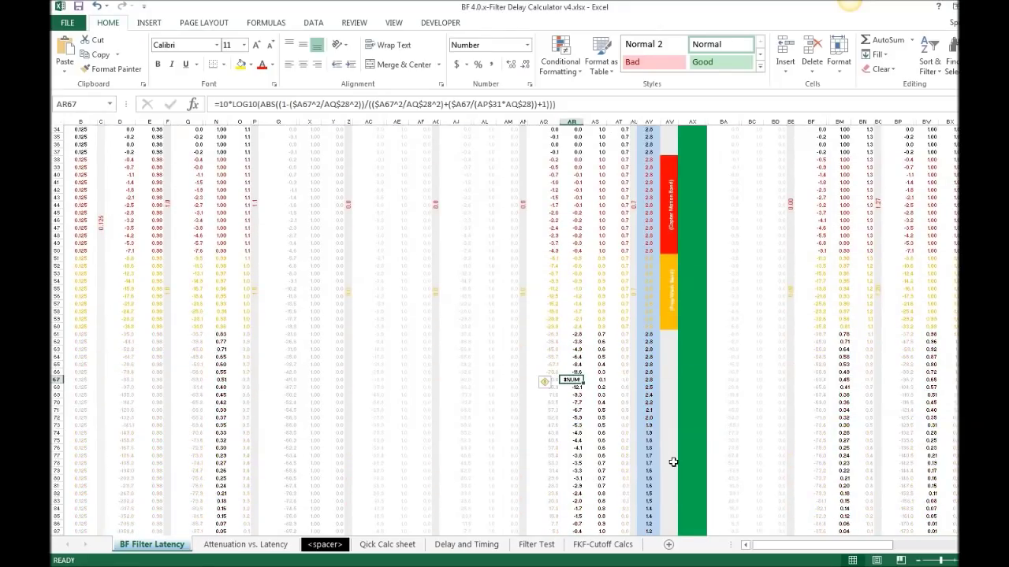
click(602, 380)
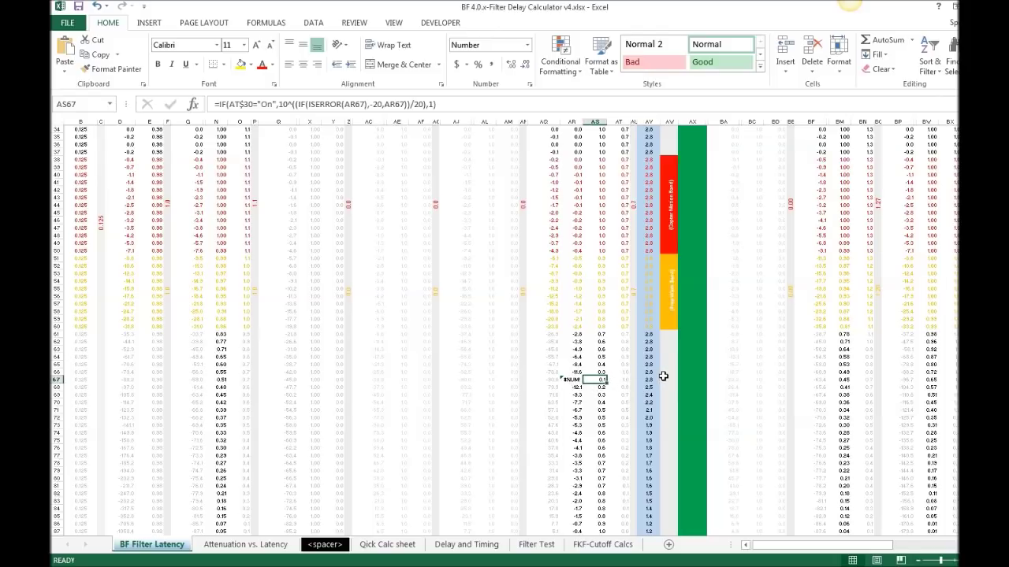
Step: Go to the Qick Calc sheet and inspect the decibel formula in D3 and the noise reduction input in D2
key(ctrl+Page_Down)
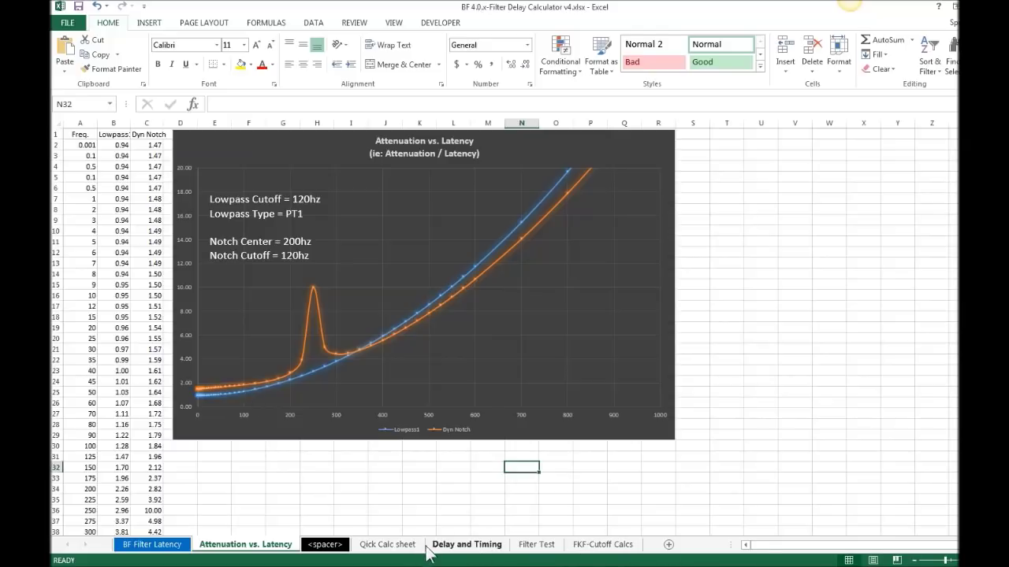
click(461, 551)
click(387, 545)
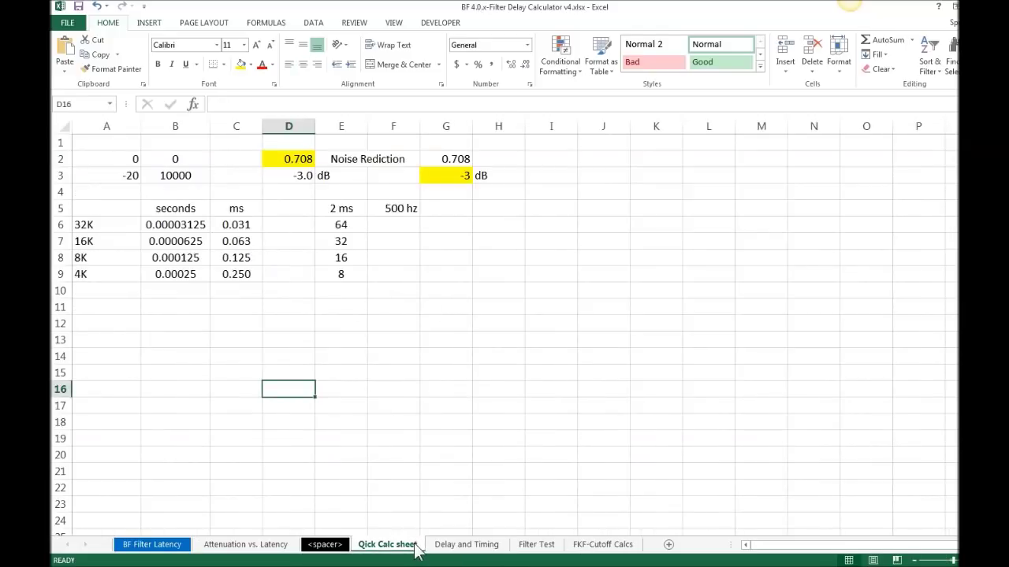
click(299, 176)
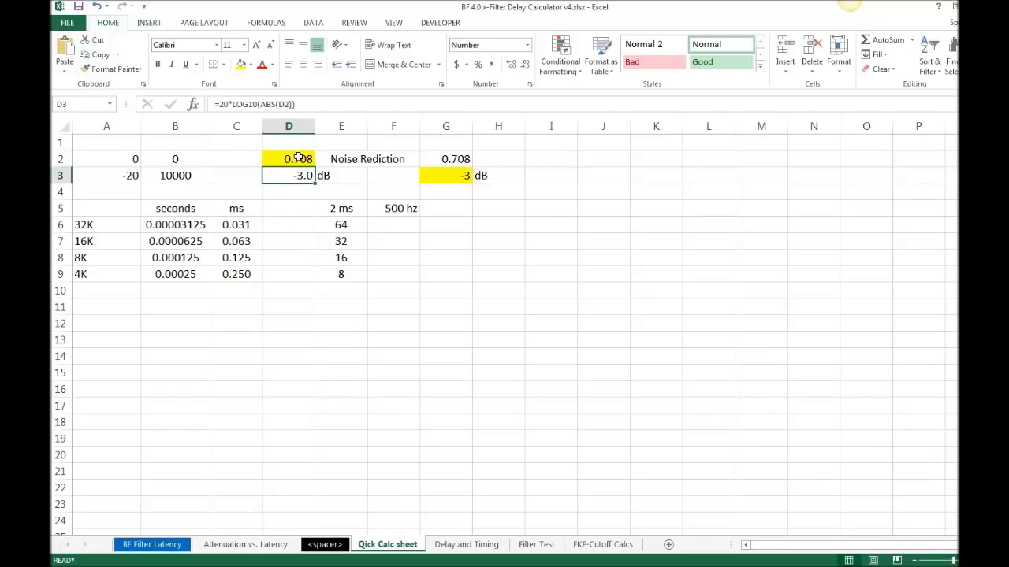
click(298, 158)
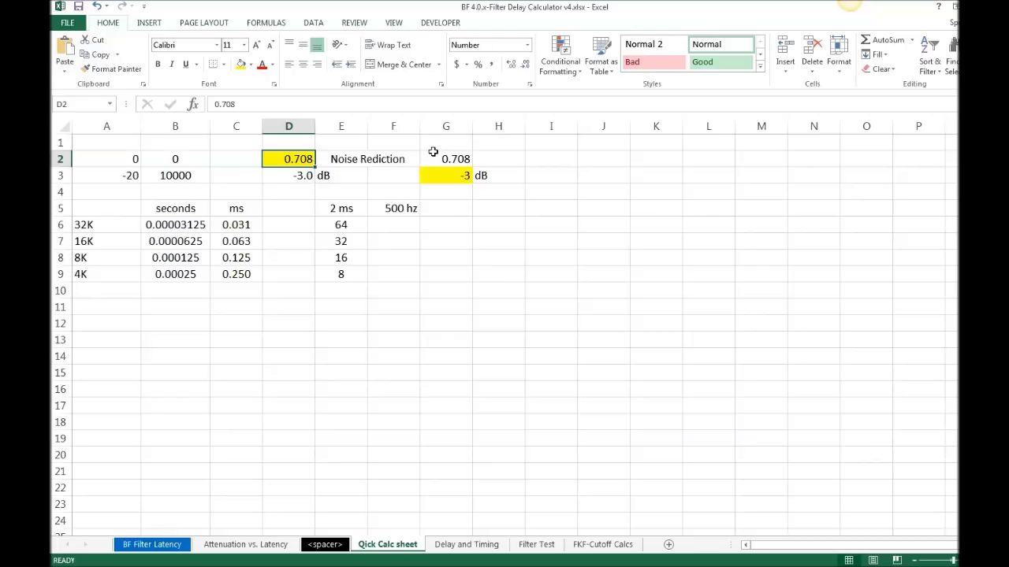
click(301, 175)
text(-)
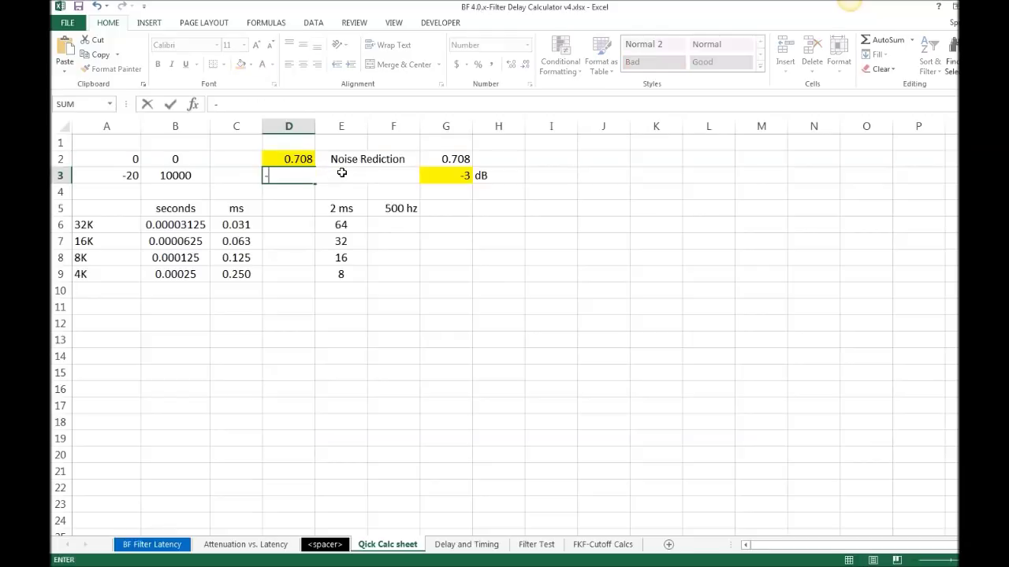
text(6)
key(Return)
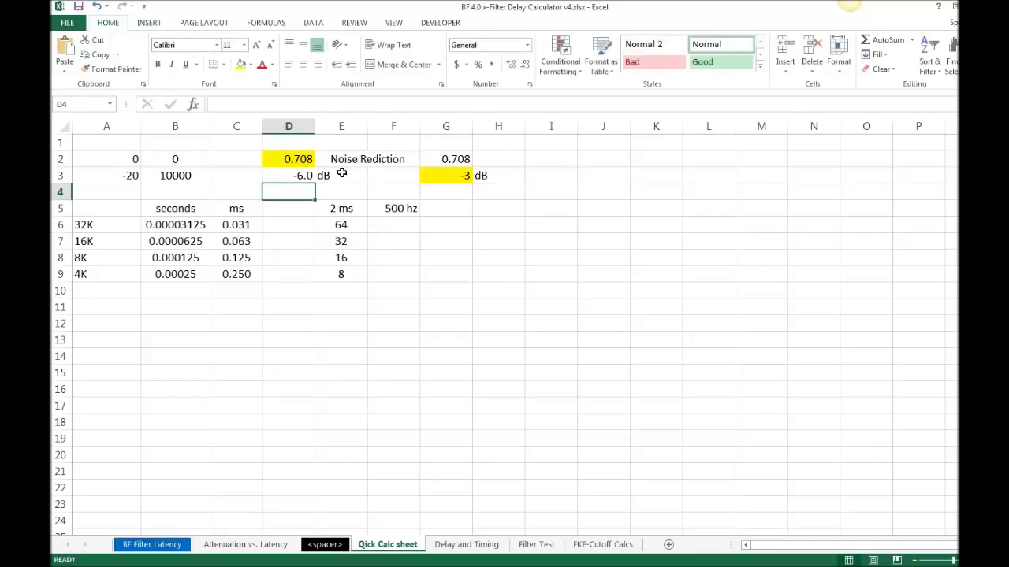
key(Up)
key(ctrl+z)
Step: Set the noise reduction factor in cell D2 to 0.5
click(302, 159)
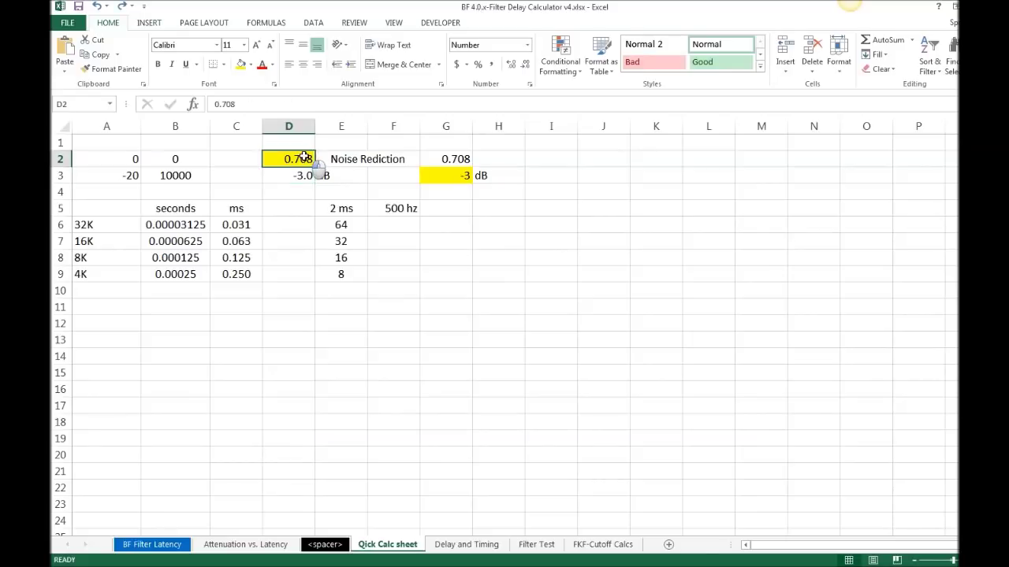
text(.5)
key(Return)
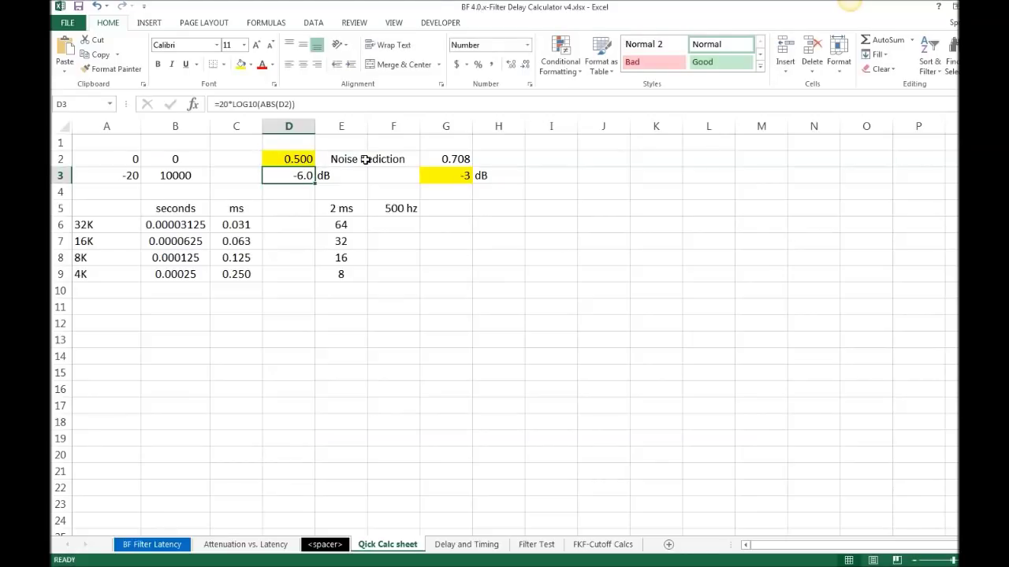
Step: Set the decibel input in cell G3 to -6
click(460, 176)
text(-)
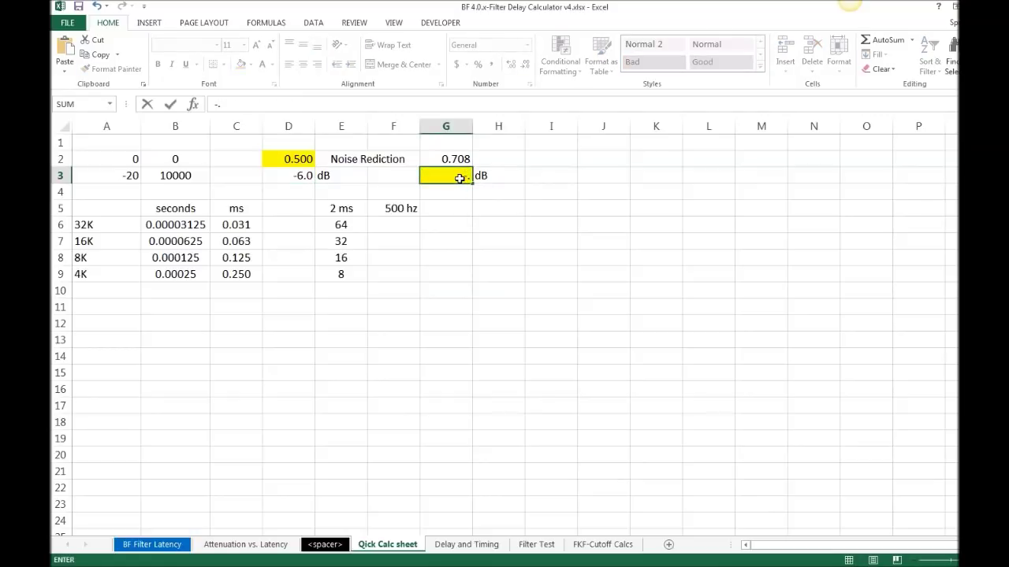
text(6)
key(Return)
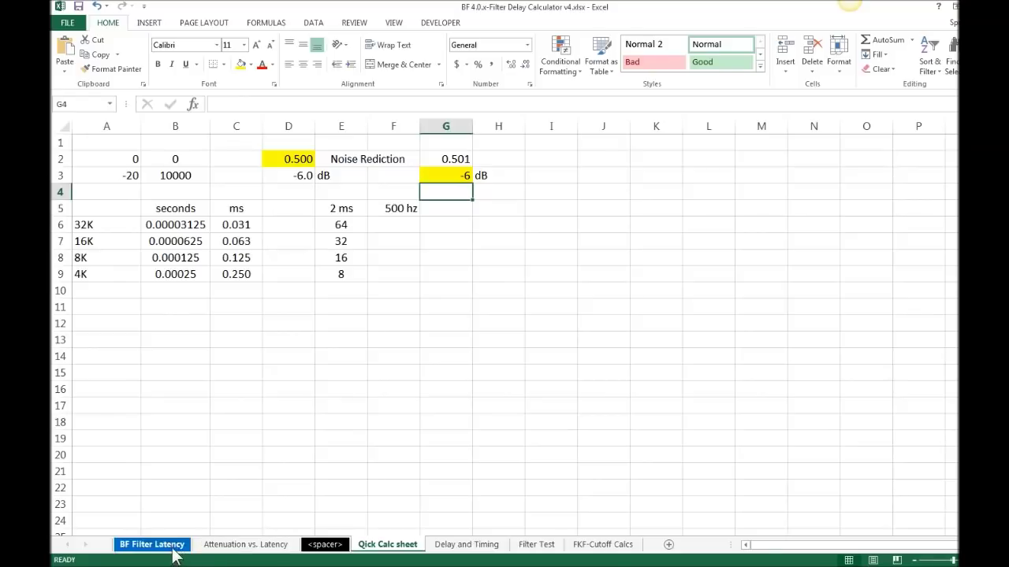
Step: Examine the Lowpass1 and Dyn Notch curves on the Attenuation vs. Latency chart
click(241, 544)
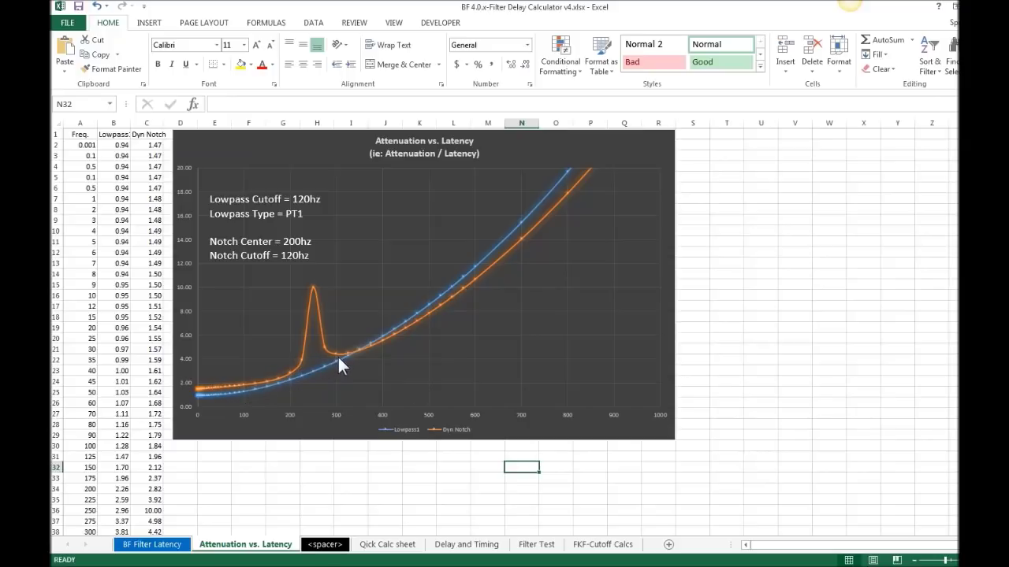
mouse_move(361, 353)
mouse_move(496, 249)
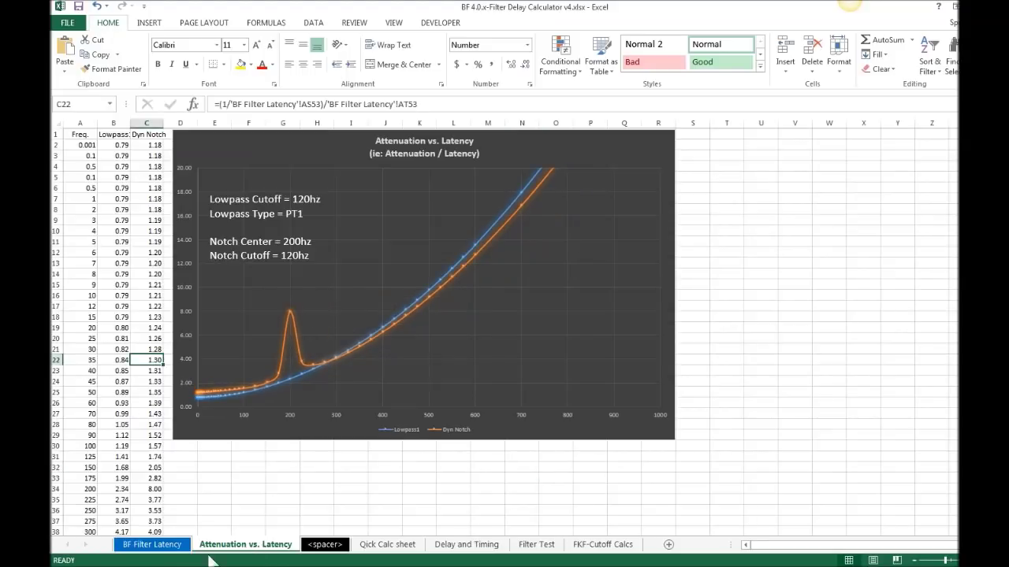
Step: Set the dynamic notch center frequency in AQ28 to 250 on the BF Filter Latency sheet and review the Attenuation vs. Latency chart
click(166, 544)
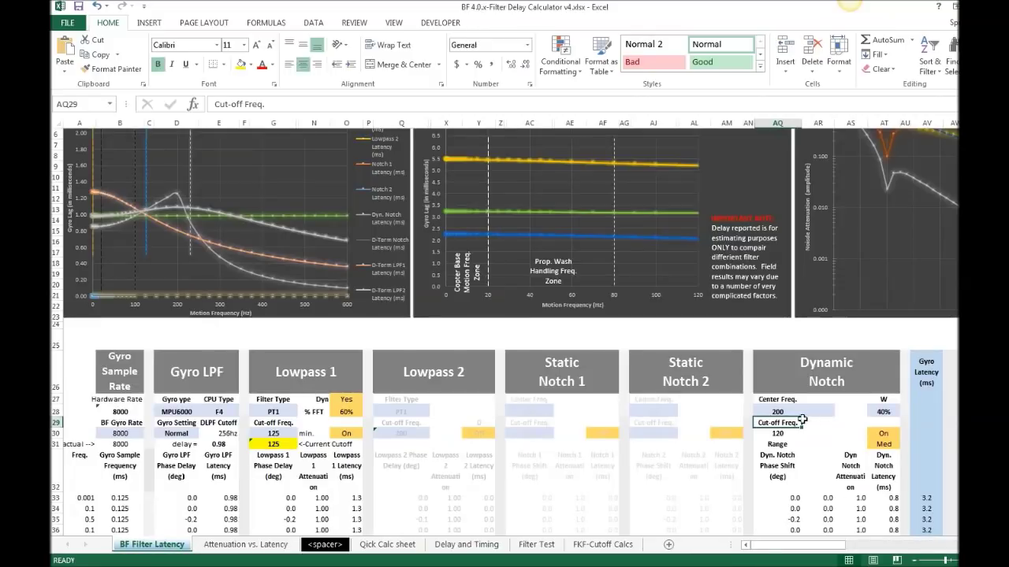
click(251, 545)
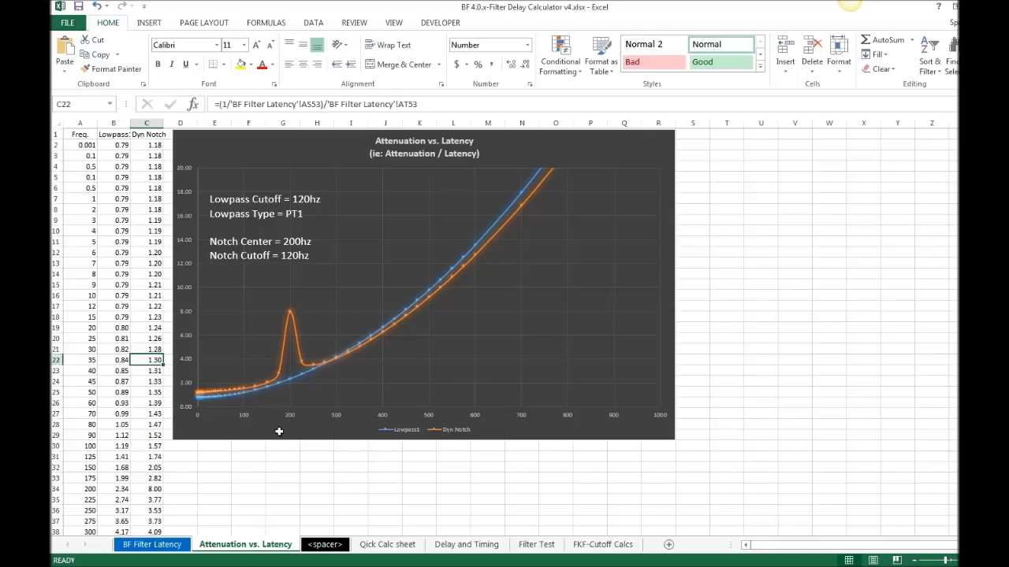
click(162, 544)
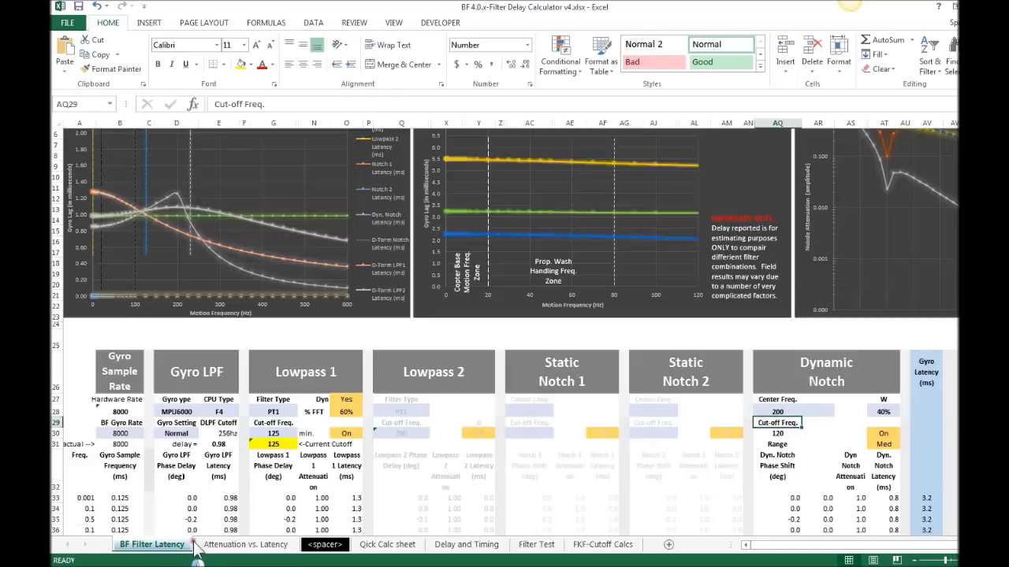
click(780, 412)
text(250)
key(Return)
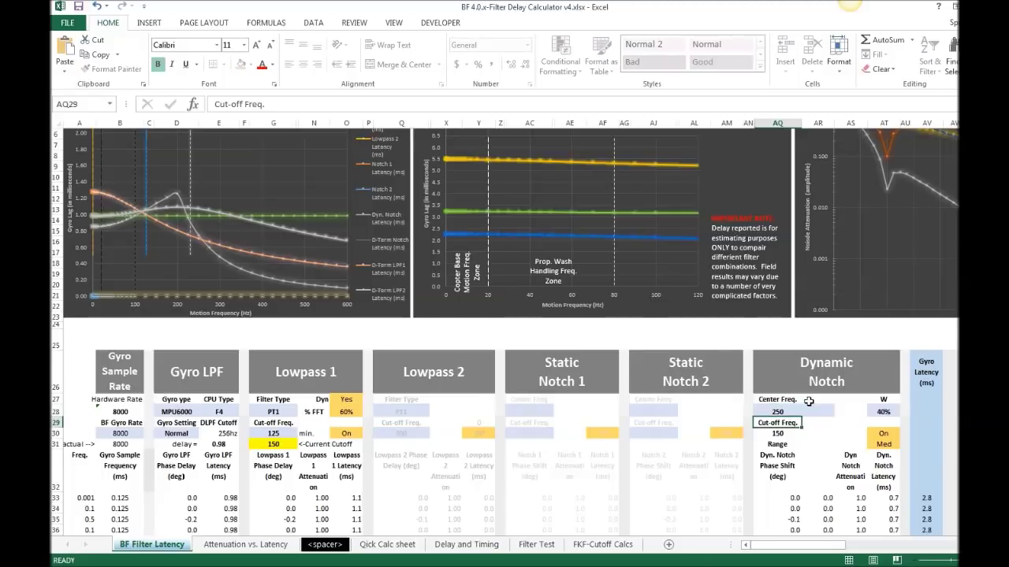
click(246, 545)
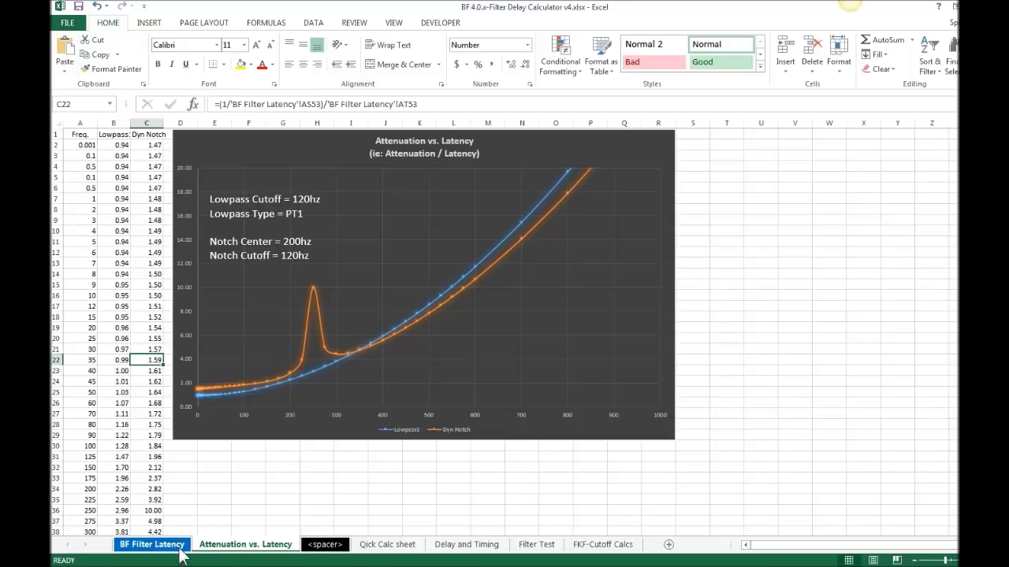
Step: Set the Lowpass 1 Dyn option to No, link its cut-off in G30 to =AQ30, and check the Attenuation vs. Latency chart
click(152, 544)
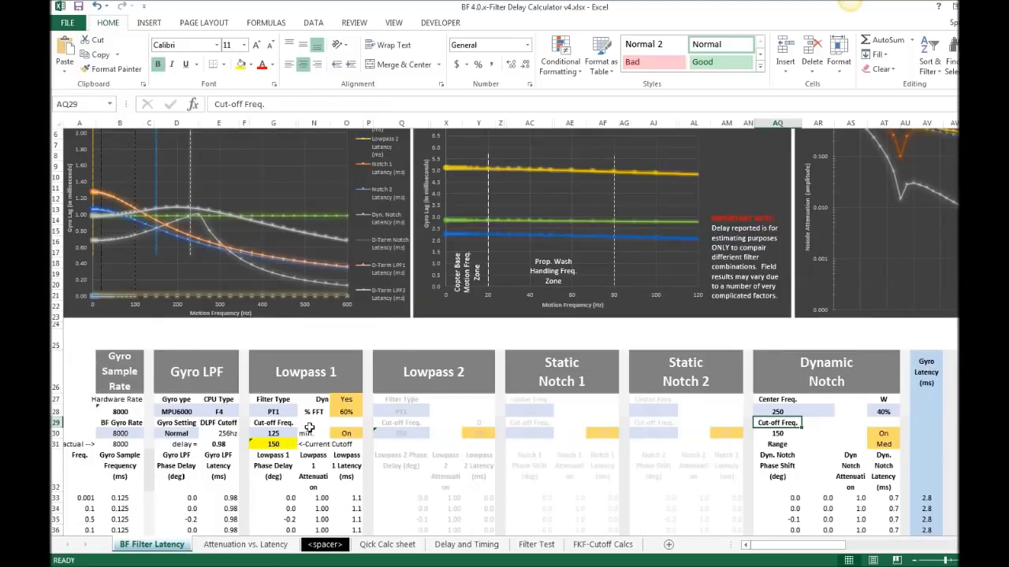
click(348, 400)
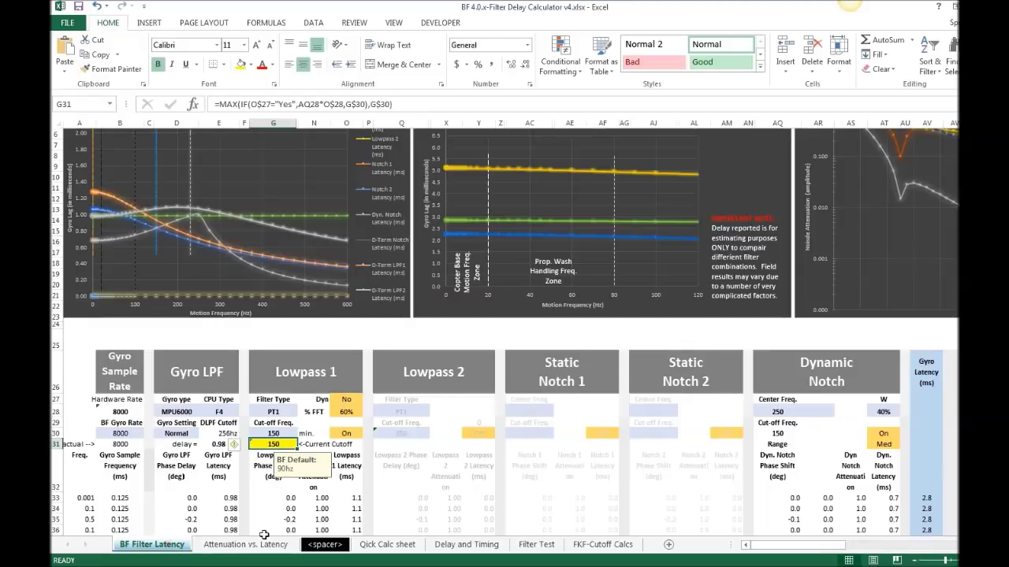
click(776, 411)
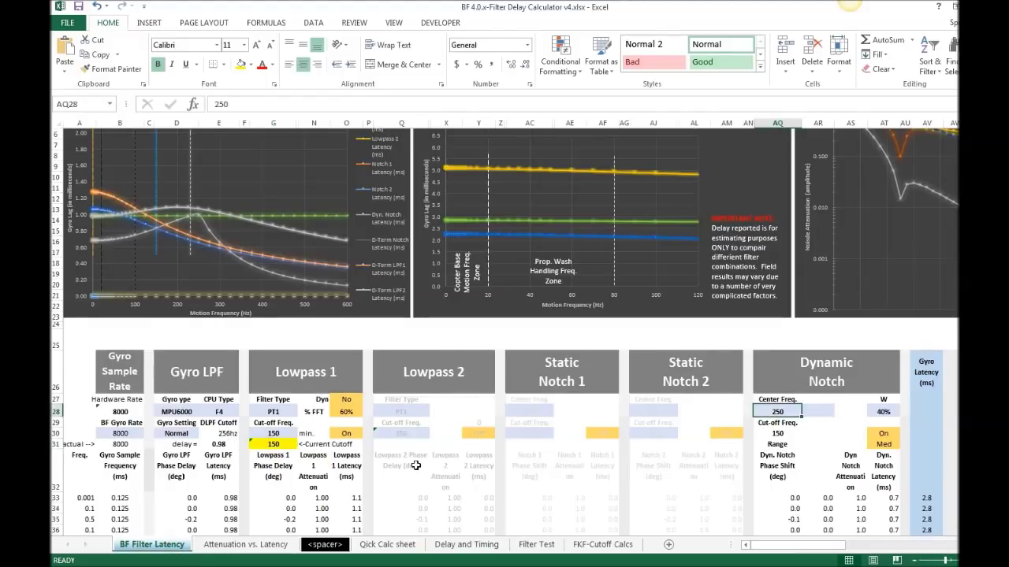
click(290, 436)
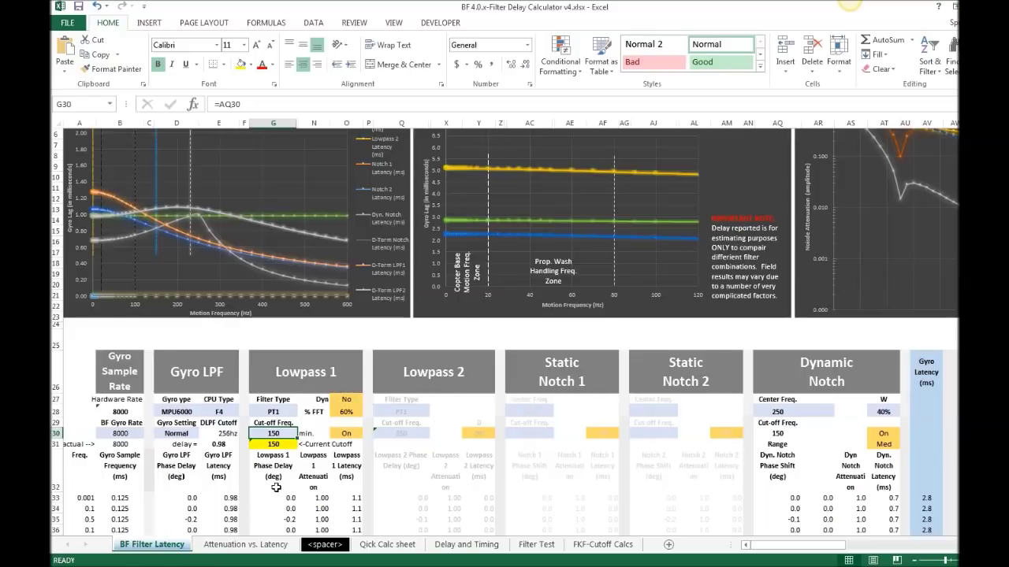
click(209, 548)
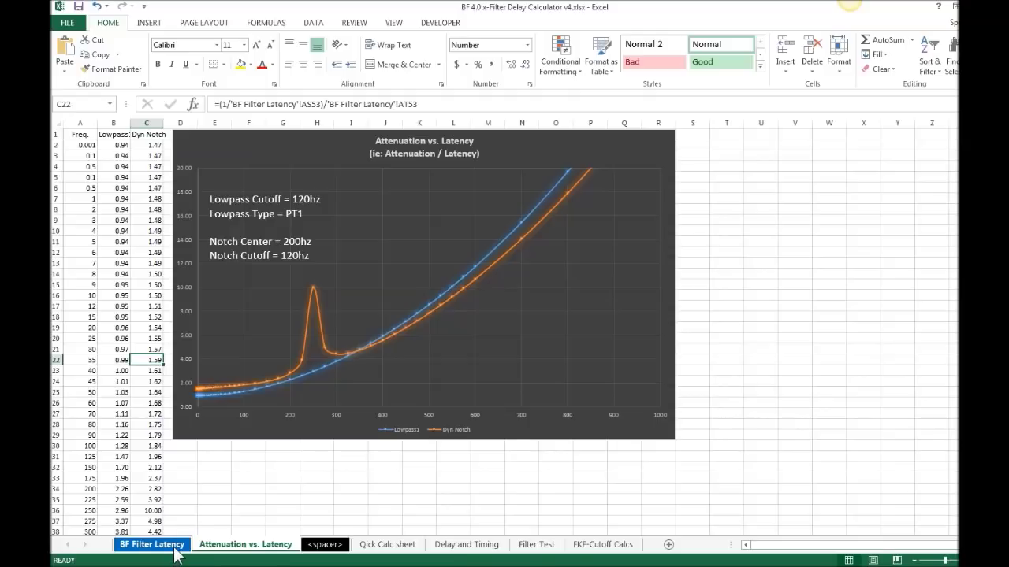
Step: Set the dynamic notch center frequency in AQ28 to 400 and examine the notch peak on the Attenuation vs. Latency chart
click(174, 551)
click(779, 410)
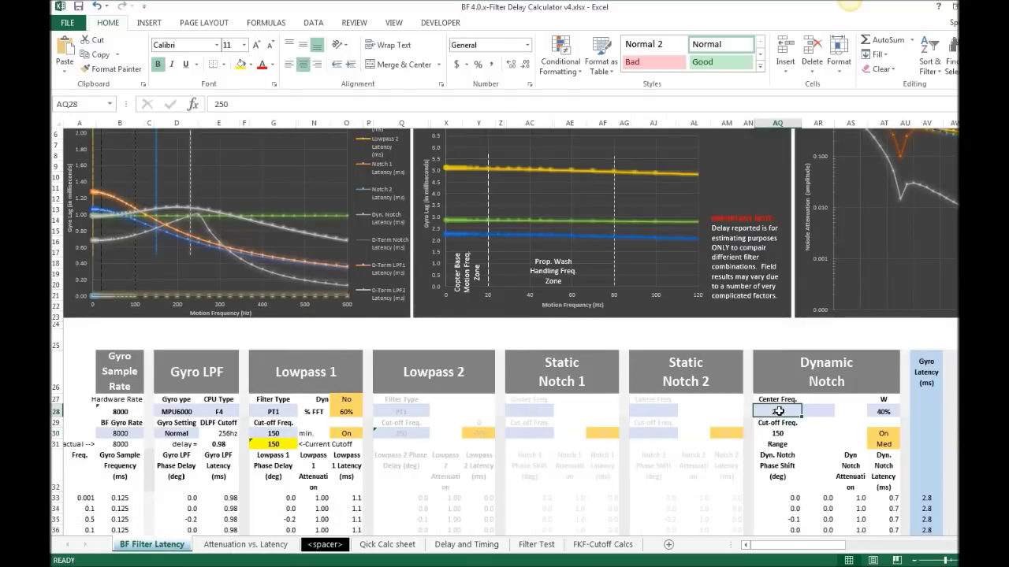
text(400)
key(Return)
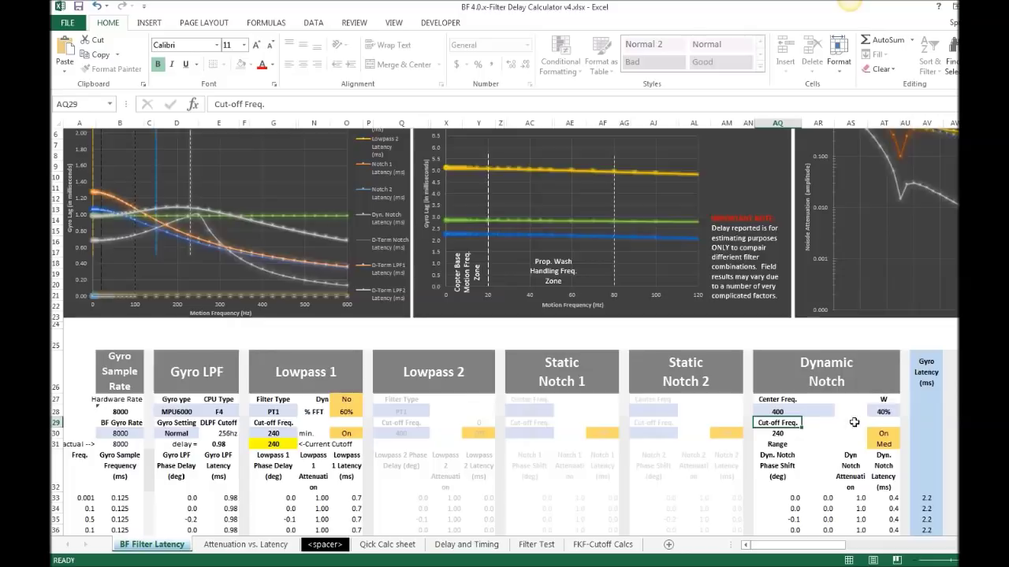
click(281, 545)
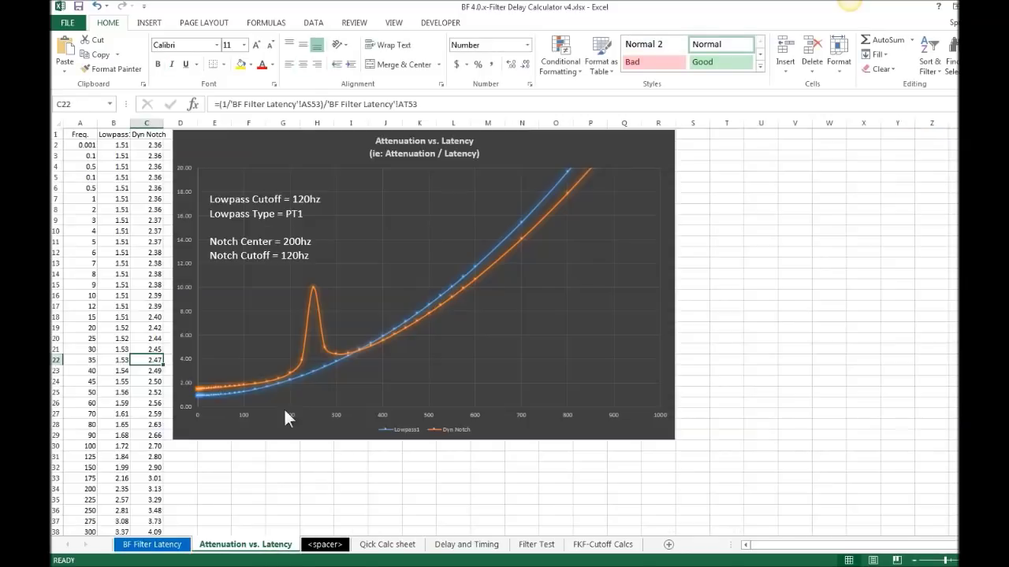
mouse_move(423, 329)
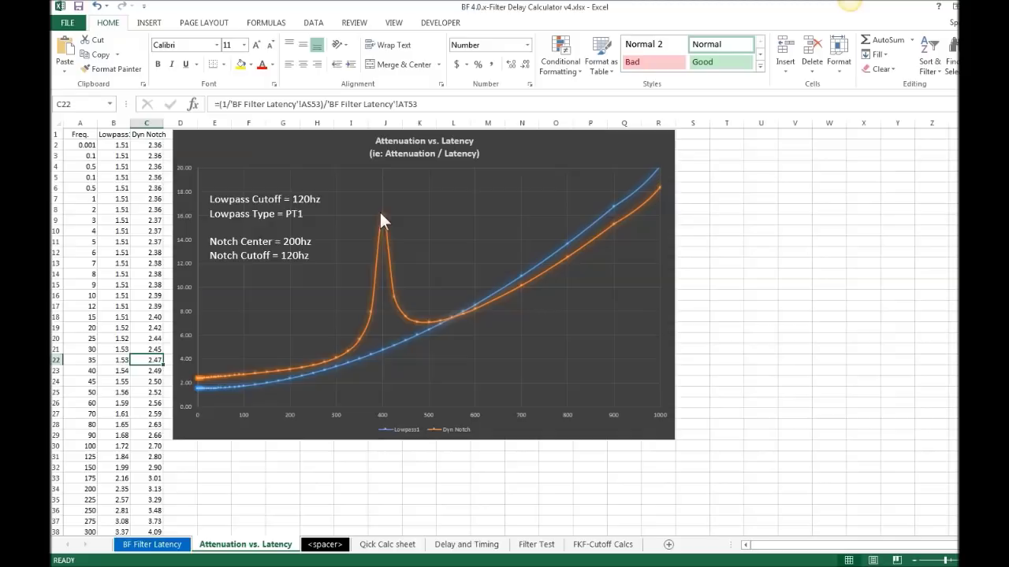
mouse_move(381, 220)
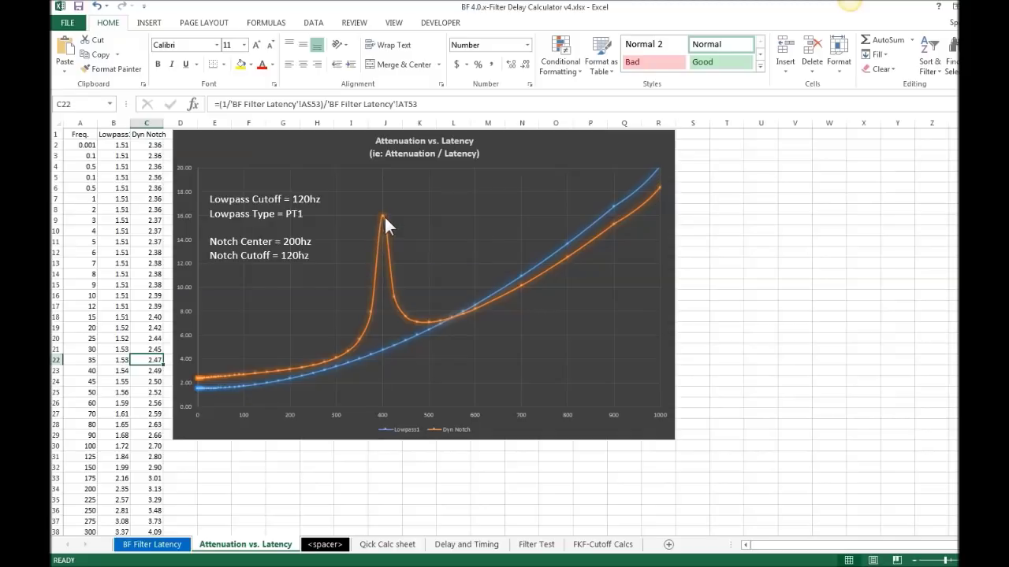